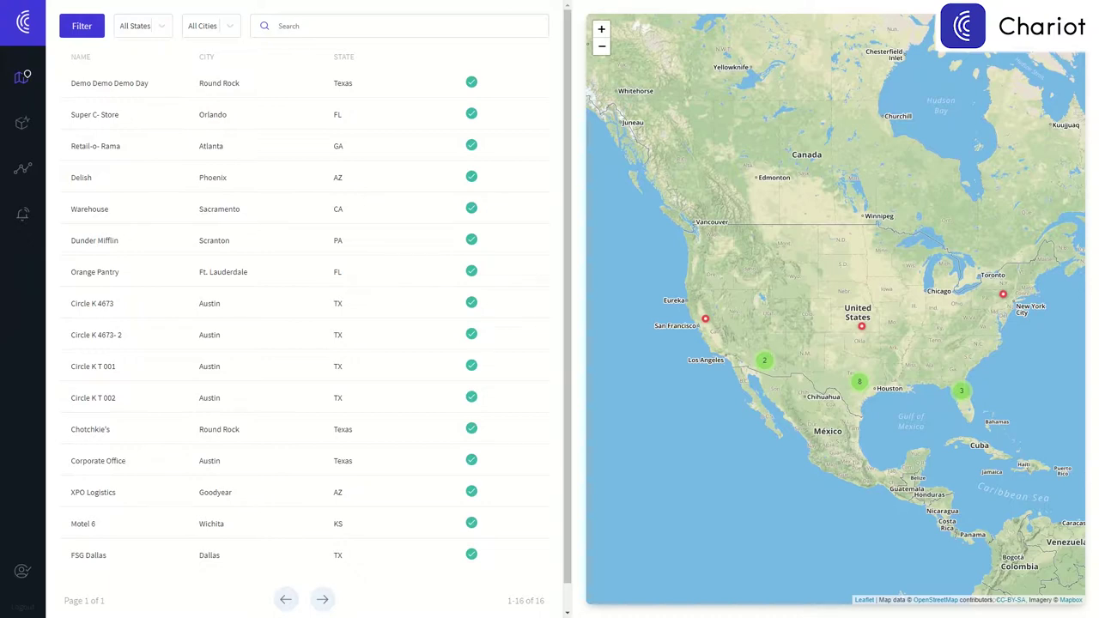
Filter by state and city, search 'su', then zoom into Florida to Orlando's Super C-Store weather.
{"action": "left_click", "coordinate": [163, 28]}
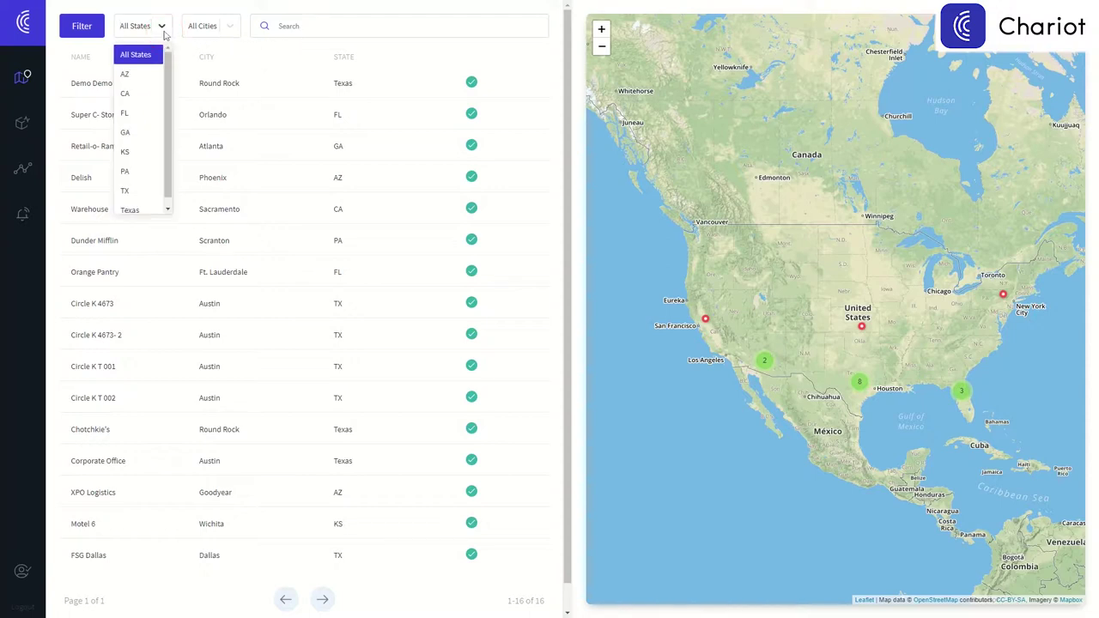
{"action": "left_click", "coordinate": [227, 31]}
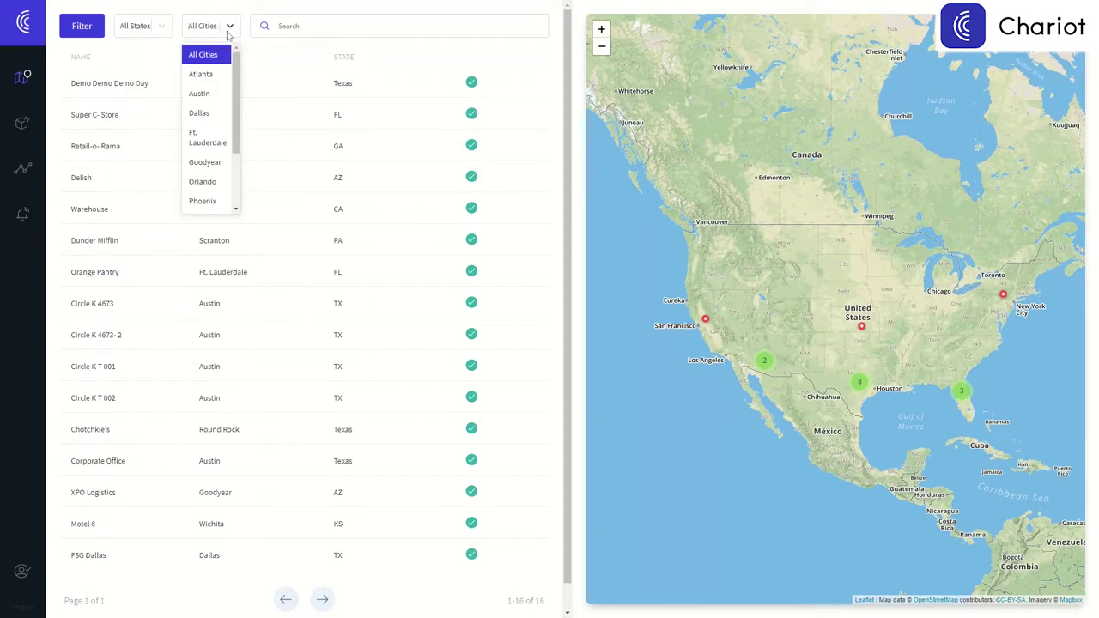
{"action": "left_click", "coordinate": [284, 29]}
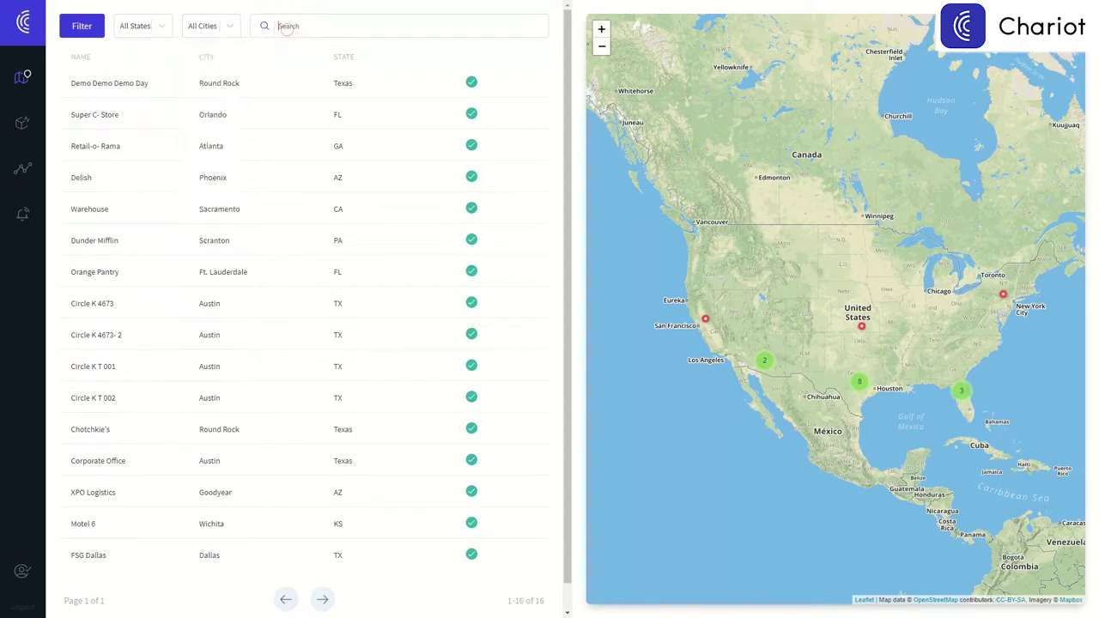
{"action": "type", "text": "su"}
{"action": "left_click", "coordinate": [959, 405]}
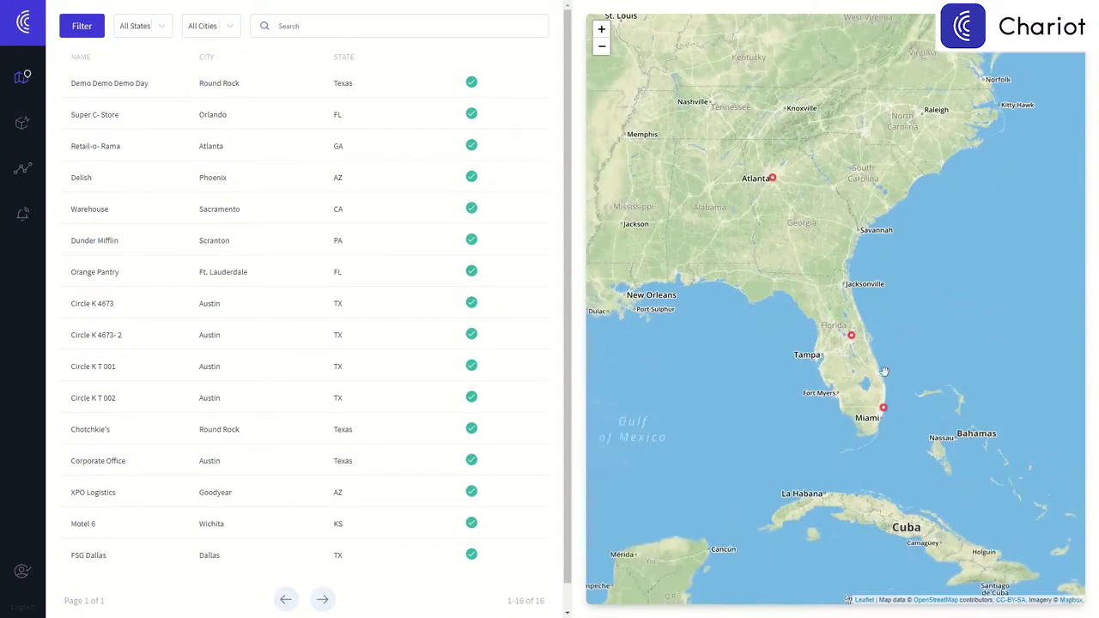
{"action": "left_click", "coordinate": [850, 338]}
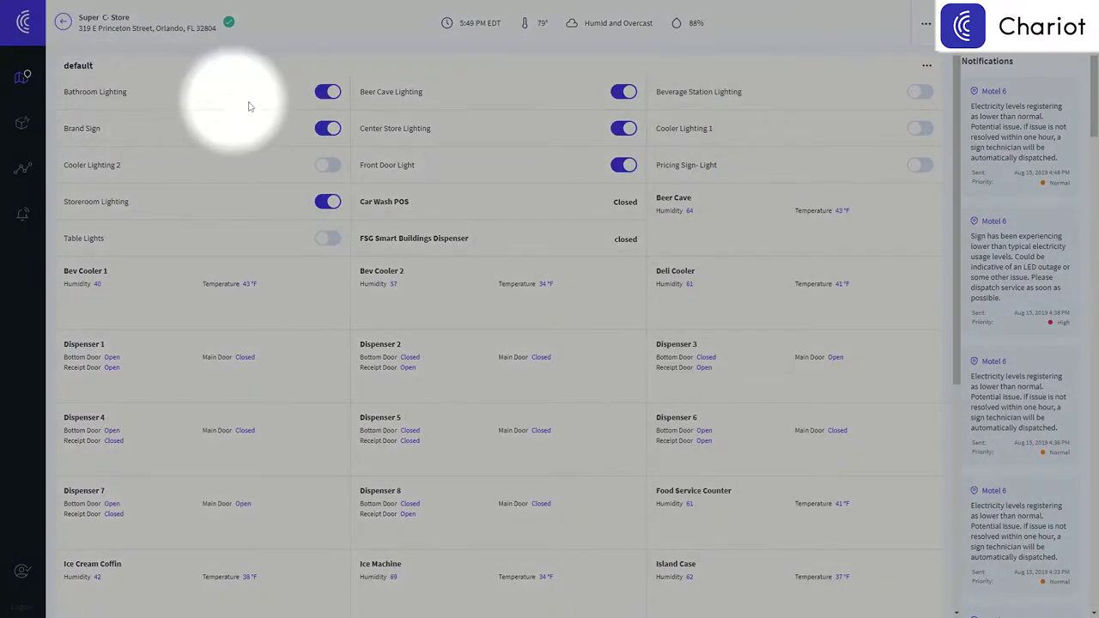
On the Super C-Store dashboard, switch Bathroom Lighting off and back on.
{"action": "left_click", "coordinate": [324, 98]}
{"action": "left_click", "coordinate": [325, 95]}
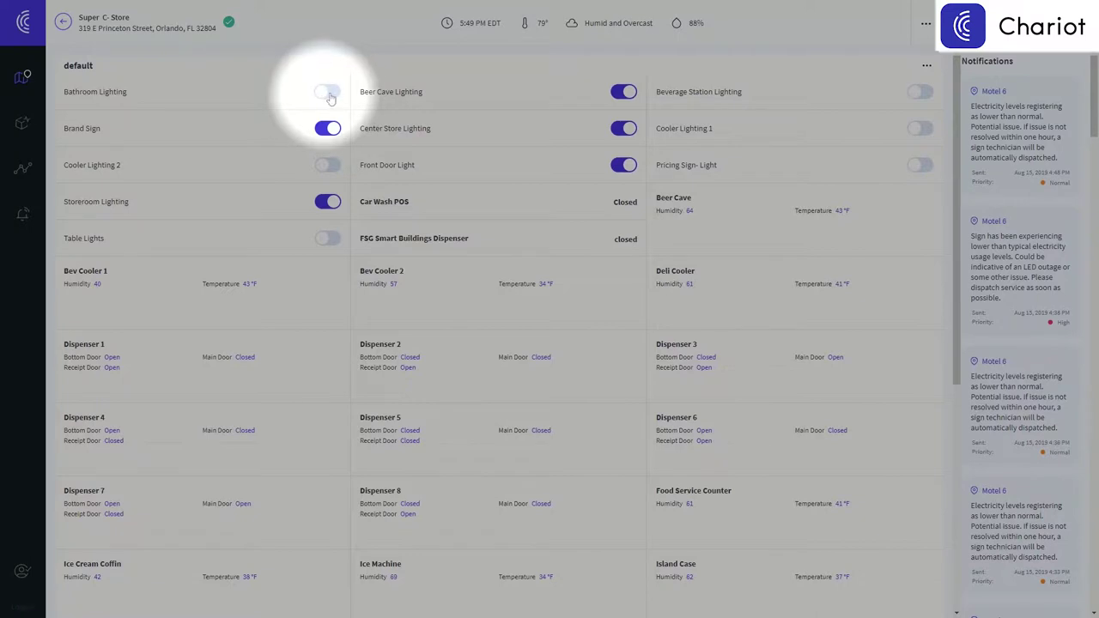
{"action": "left_click", "coordinate": [332, 96]}
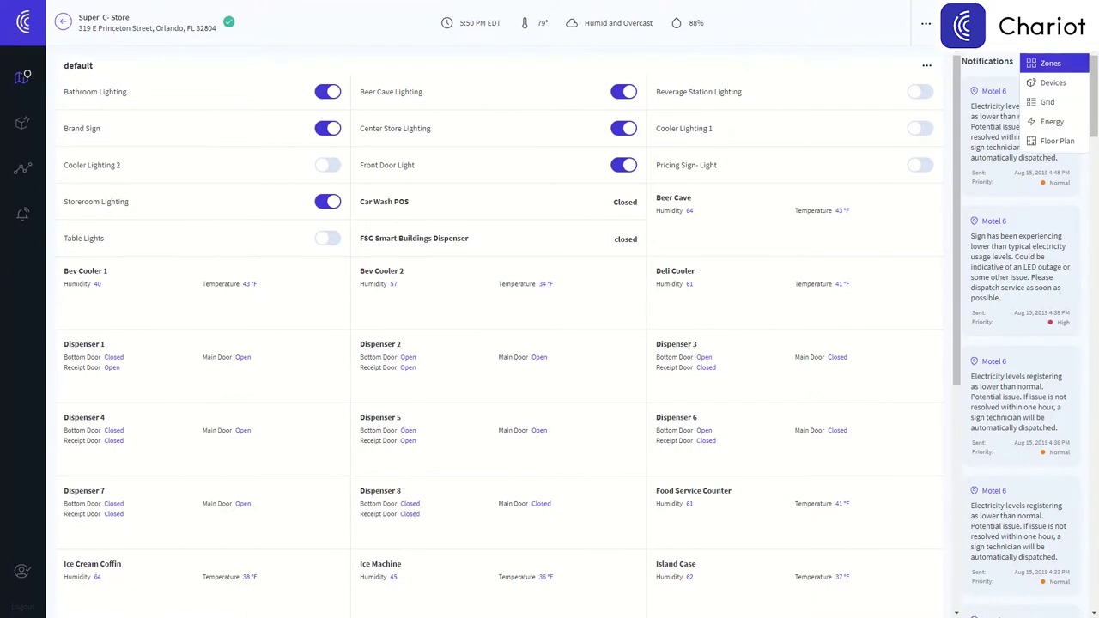
Step through the store's Devices and Grid views, ending on the Floor Plan.
{"action": "left_click", "coordinate": [1051, 85]}
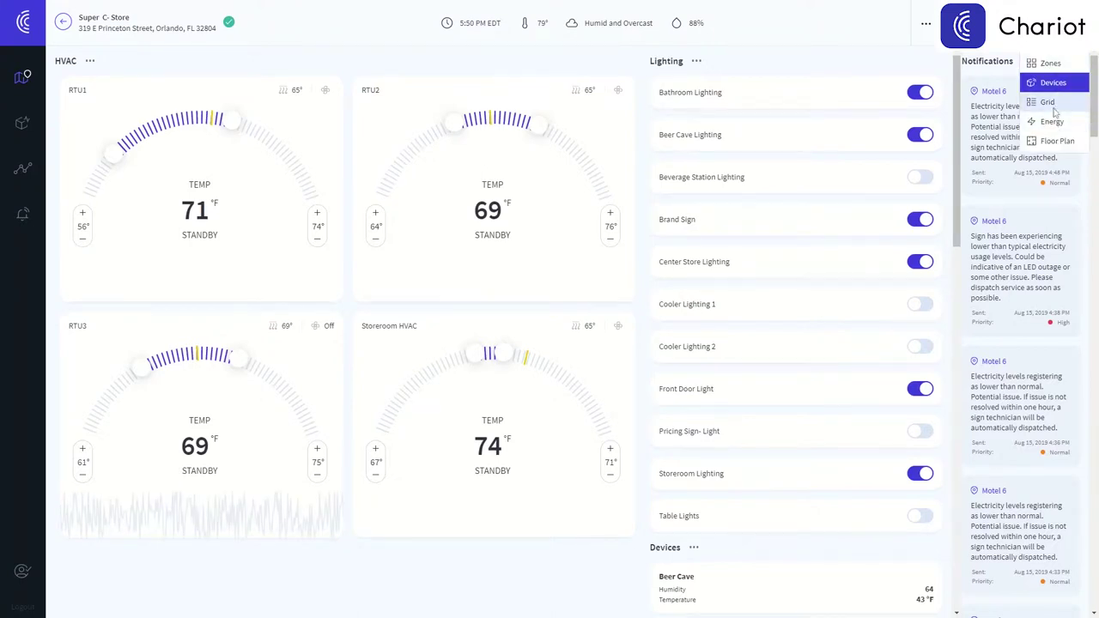
{"action": "left_click", "coordinate": [1048, 102]}
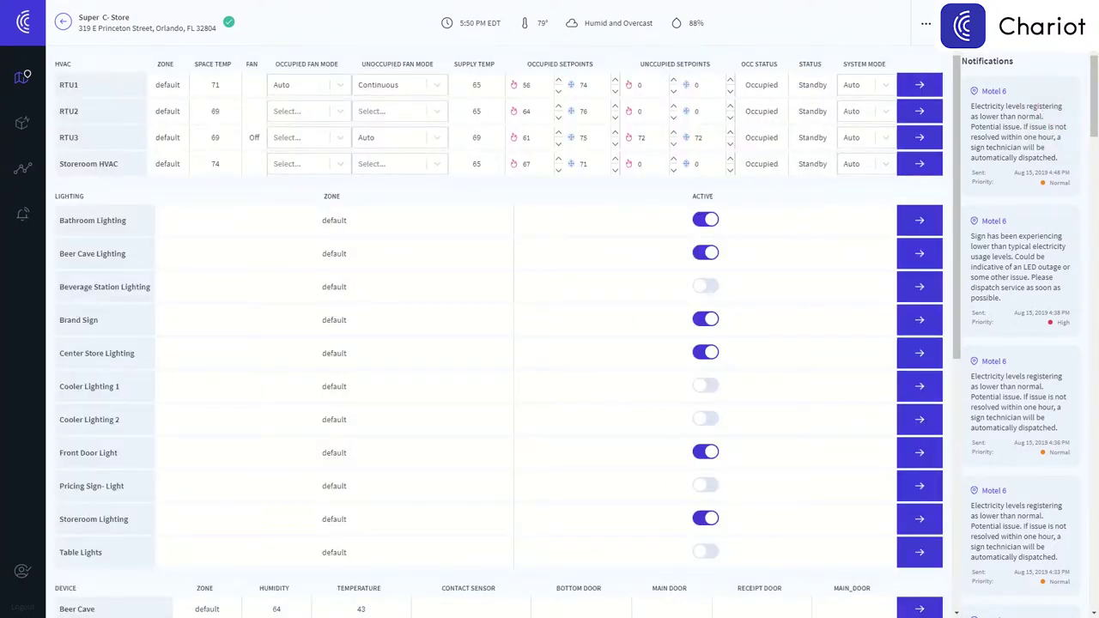
{"action": "left_click", "coordinate": [1057, 141]}
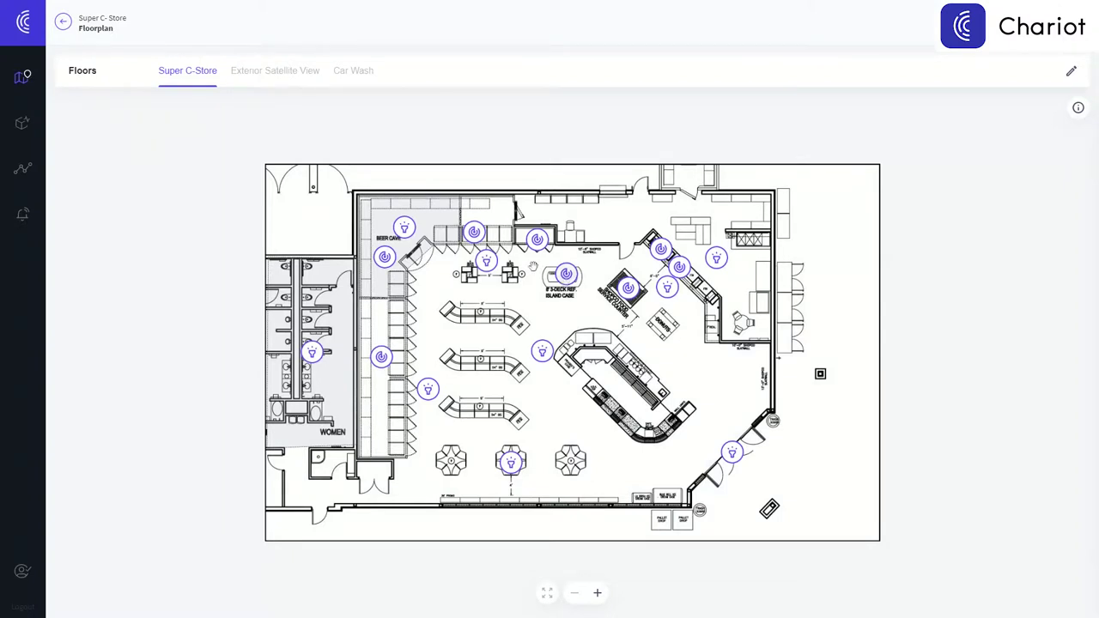
Check the Island Case sensor readings, then Dispenser 7's door states on the exterior satellite view.
{"action": "left_click", "coordinate": [566, 273]}
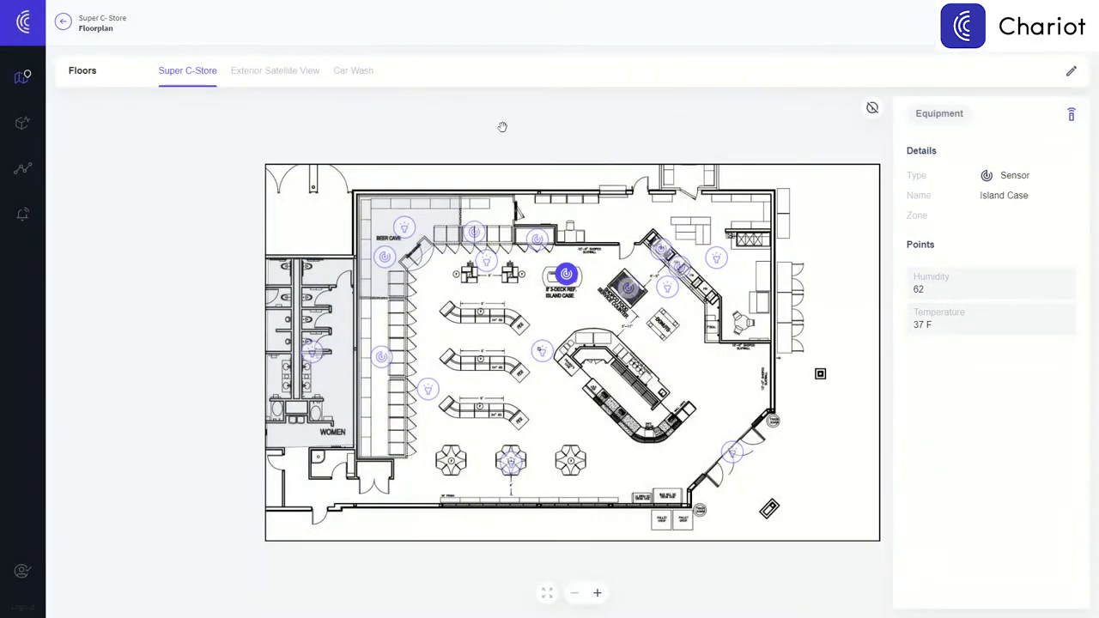
{"action": "left_click", "coordinate": [307, 74]}
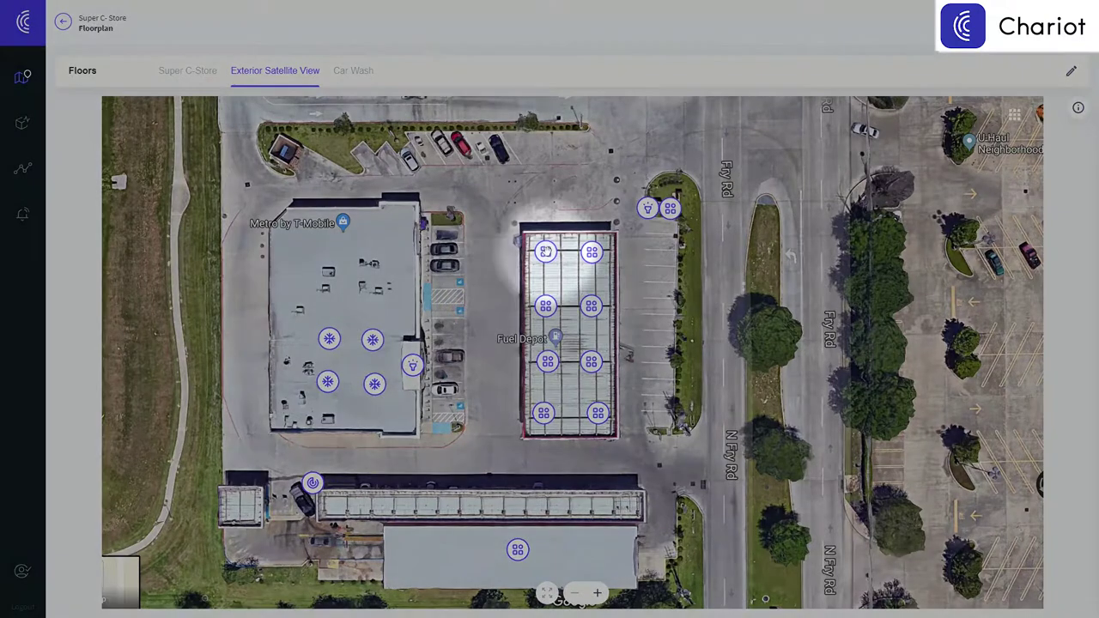
{"action": "left_click", "coordinate": [545, 251]}
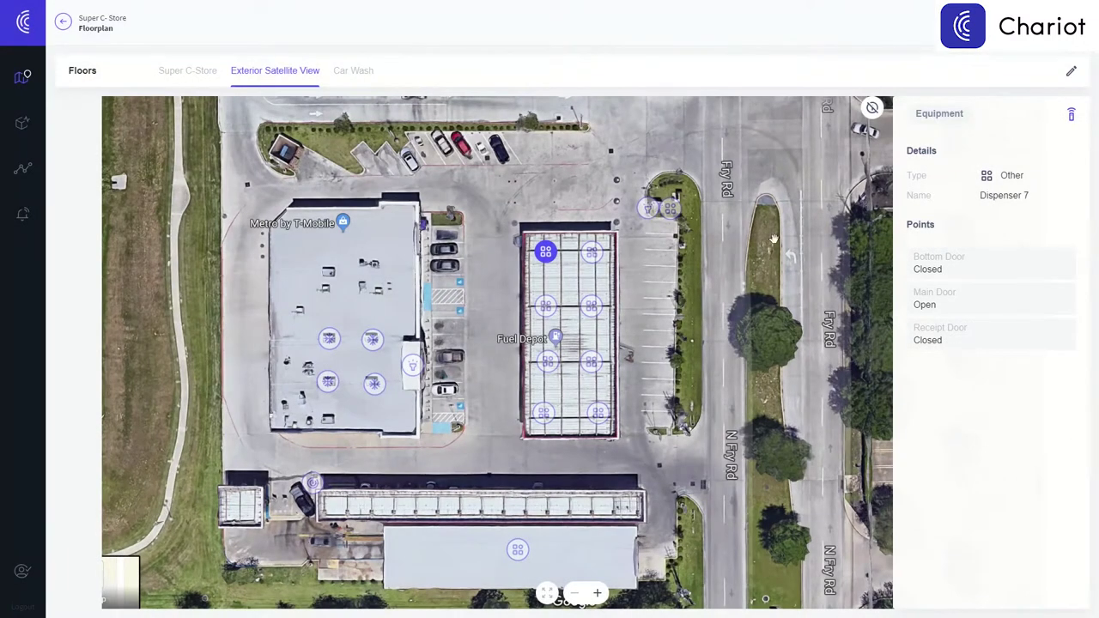
On the Car Wash plan, check Vacuum 1's kWH and kWTotal readings, then return to the store overview.
{"action": "left_click", "coordinate": [361, 72]}
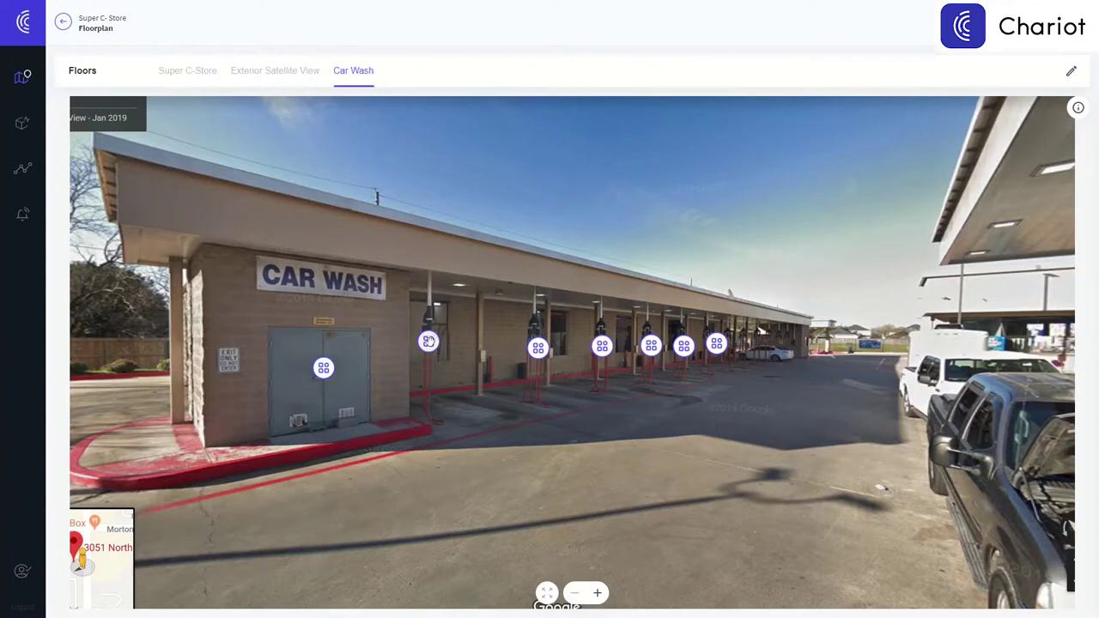
{"action": "left_click", "coordinate": [429, 341]}
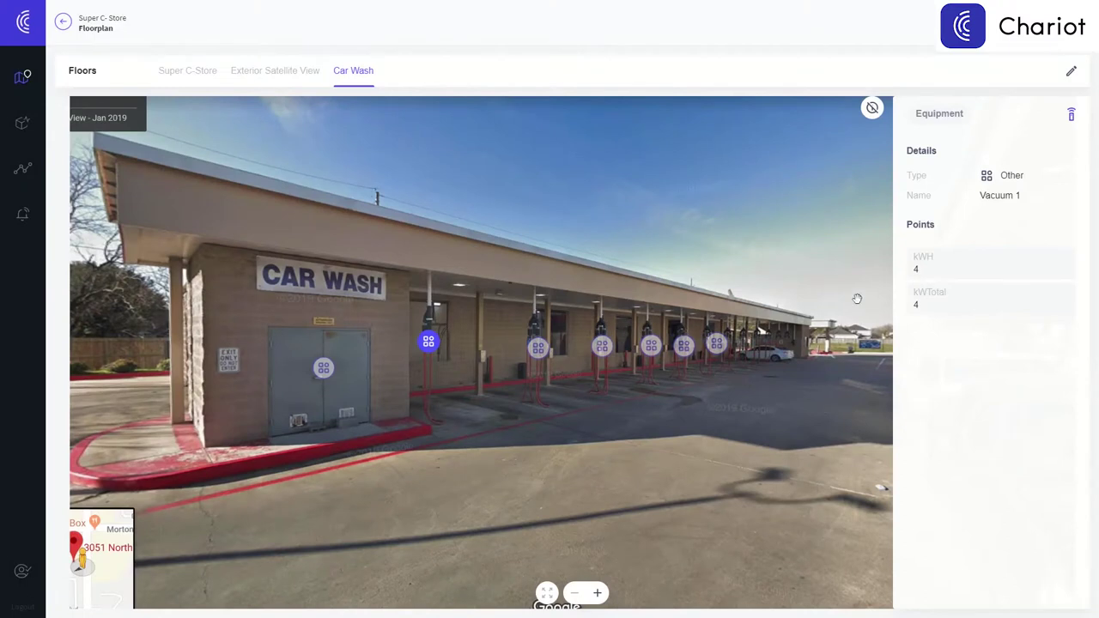
{"action": "left_click", "coordinate": [923, 290]}
{"action": "left_click", "coordinate": [63, 22]}
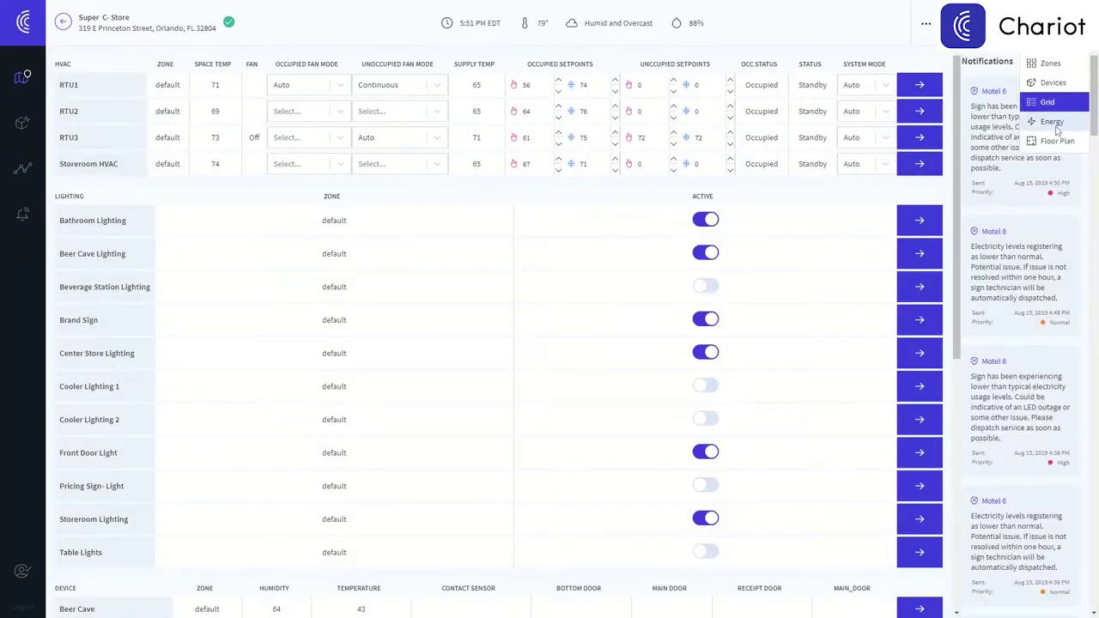
Show the 24-hour kWH and kWTotal charts for the car wash, pricing sign and Vacuum 1.
{"action": "left_click", "coordinate": [1051, 122]}
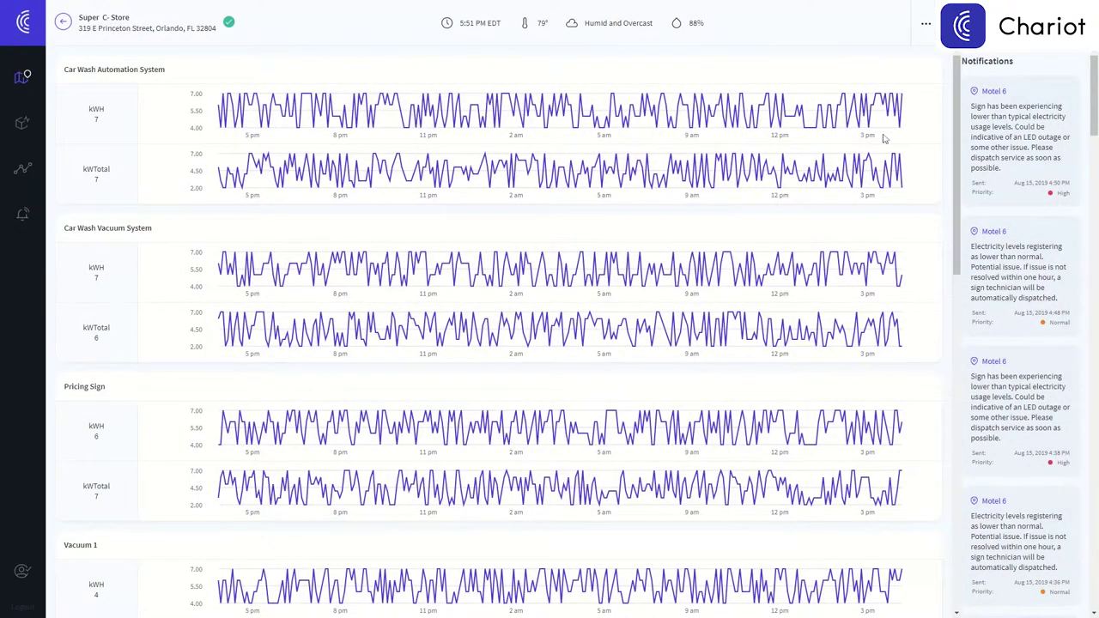
View the SpaceTemp and Deli Cooler trends as bar charts, a table, heatmaps and duration timers.
{"action": "mouse_move", "coordinate": [30, 172]}
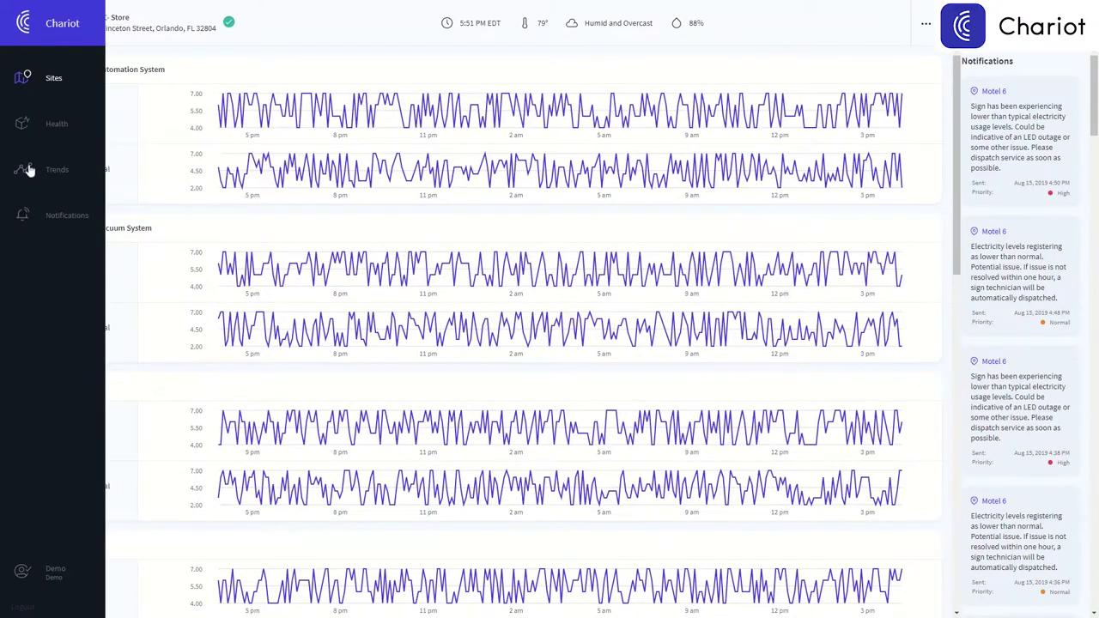
{"action": "left_click", "coordinate": [29, 169]}
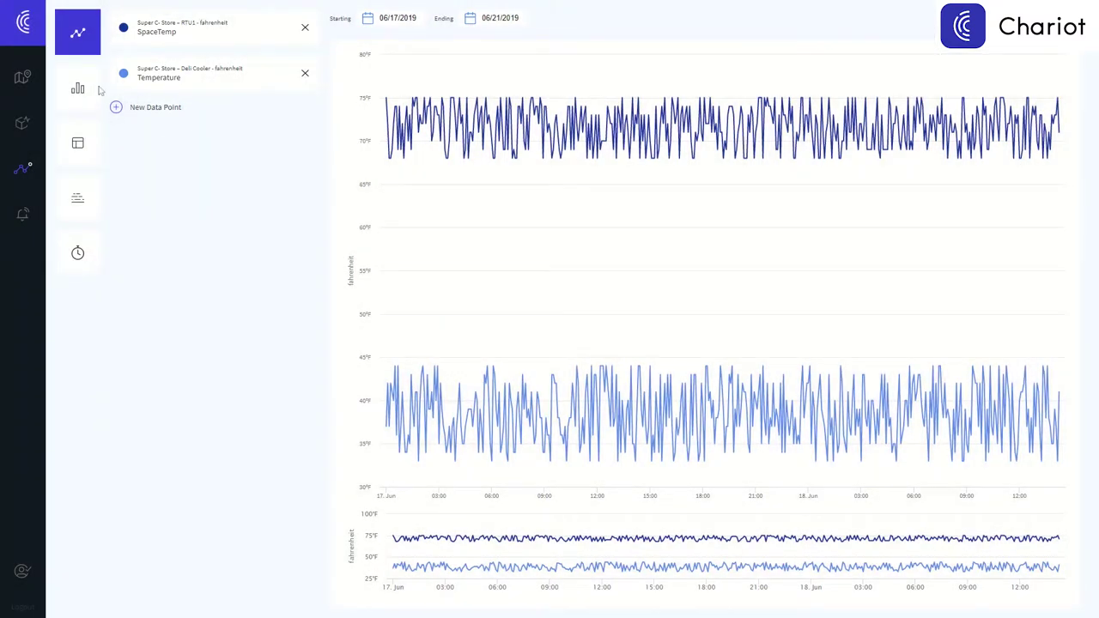
{"action": "left_click", "coordinate": [78, 91]}
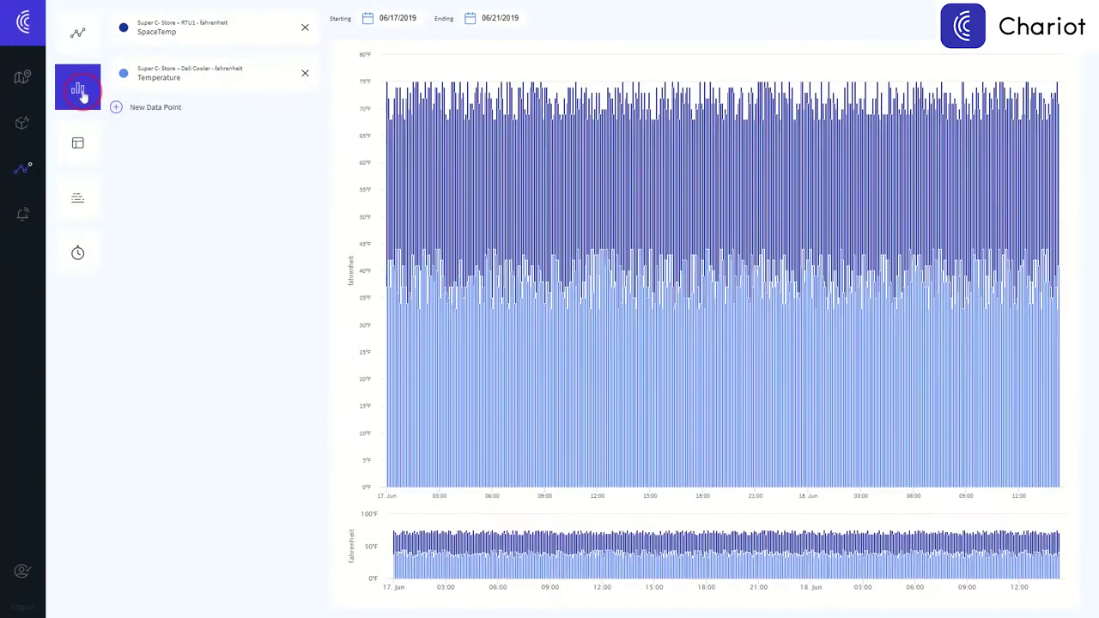
{"action": "left_click", "coordinate": [84, 146]}
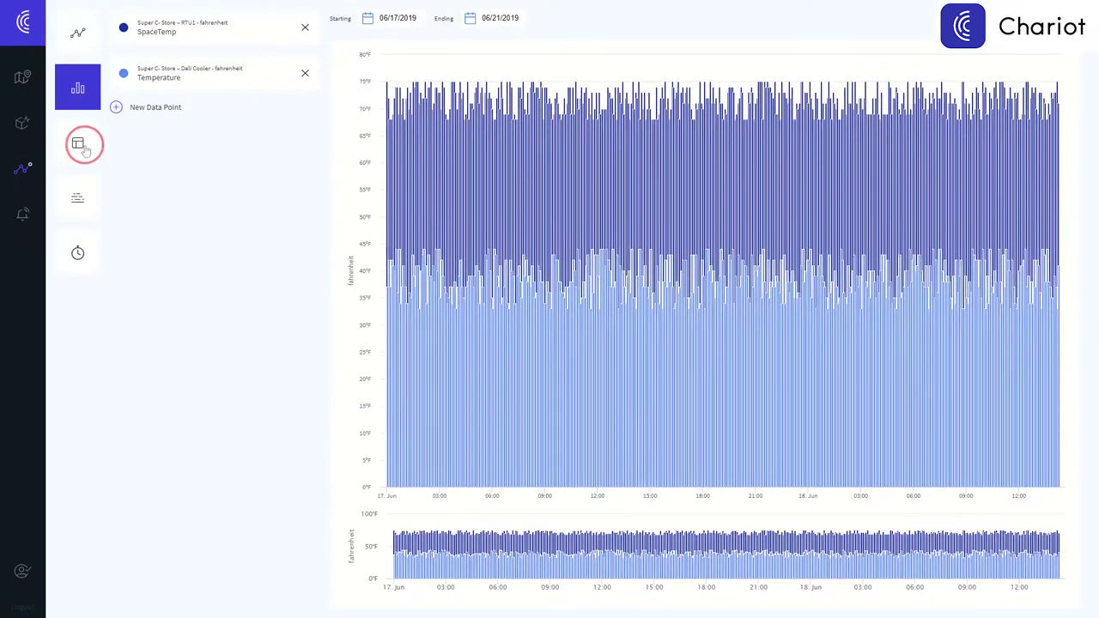
{"action": "left_click", "coordinate": [78, 199]}
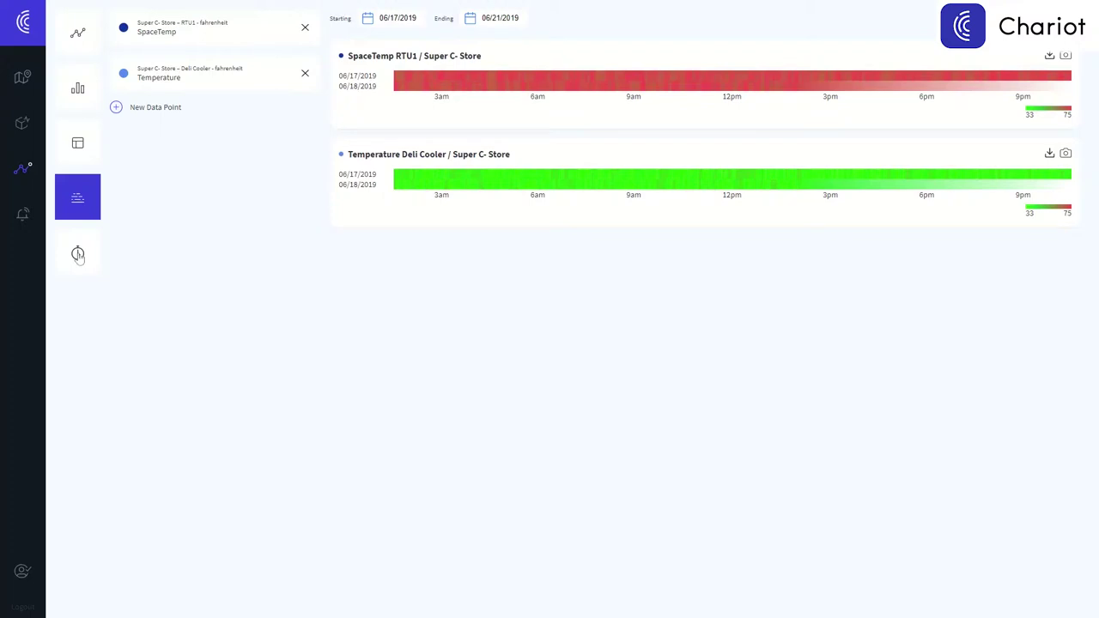
{"action": "left_click", "coordinate": [78, 254]}
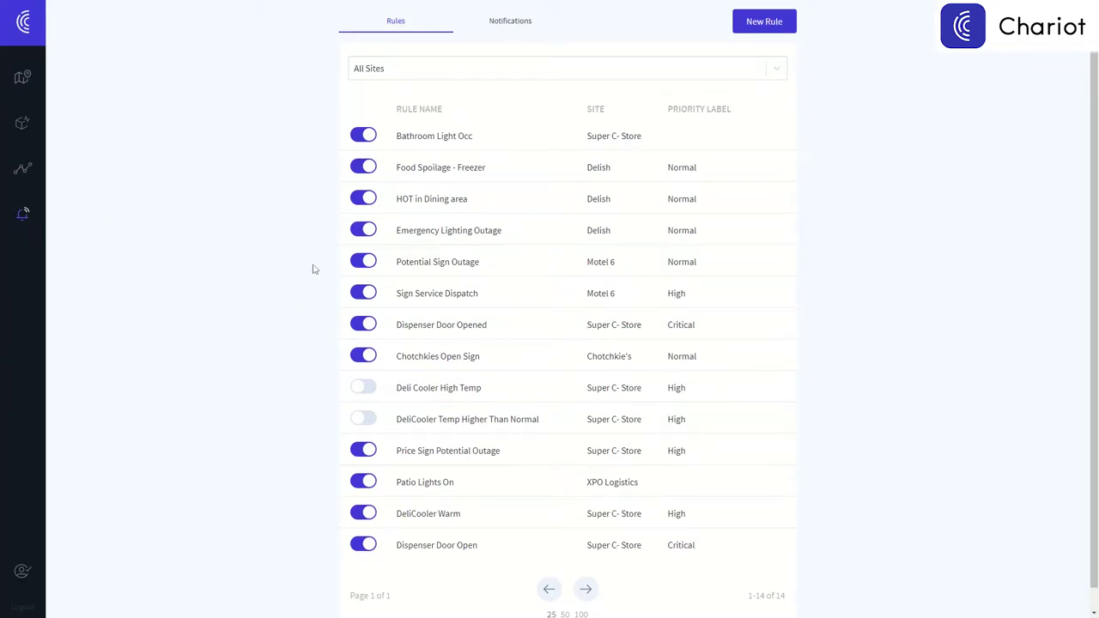
{"action": "left_click", "coordinate": [368, 168]}
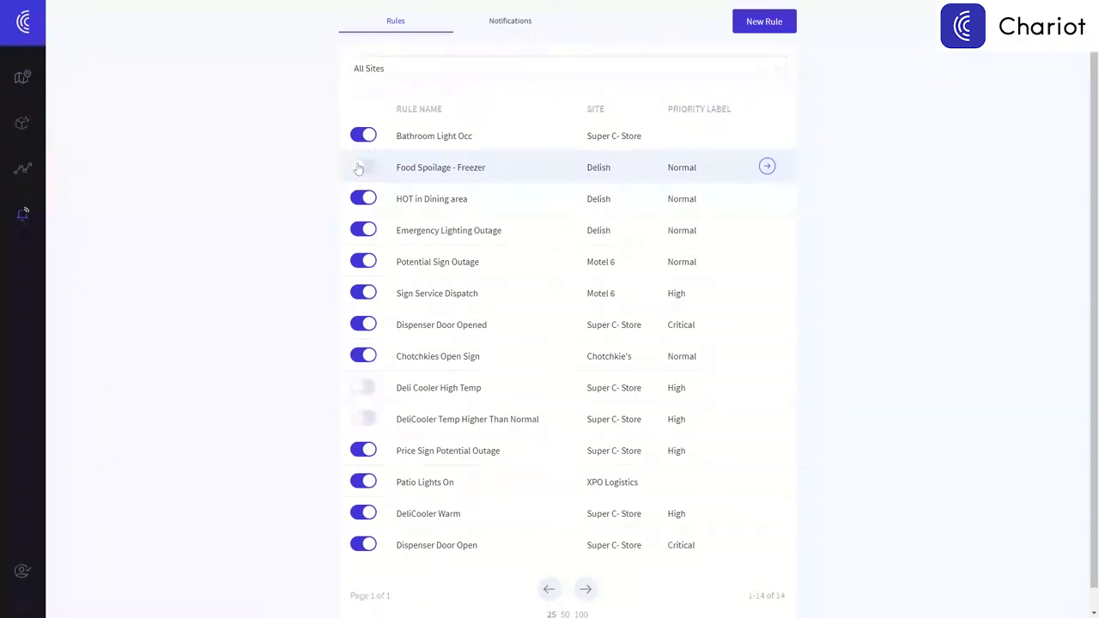
{"action": "left_click", "coordinate": [367, 168]}
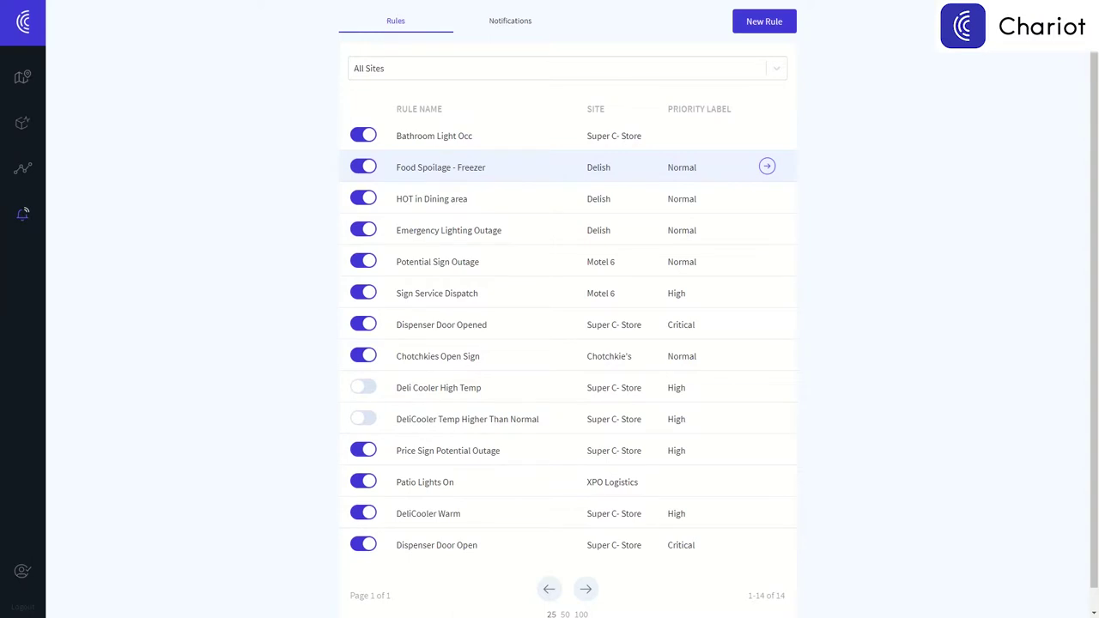
{"action": "left_click", "coordinate": [762, 32]}
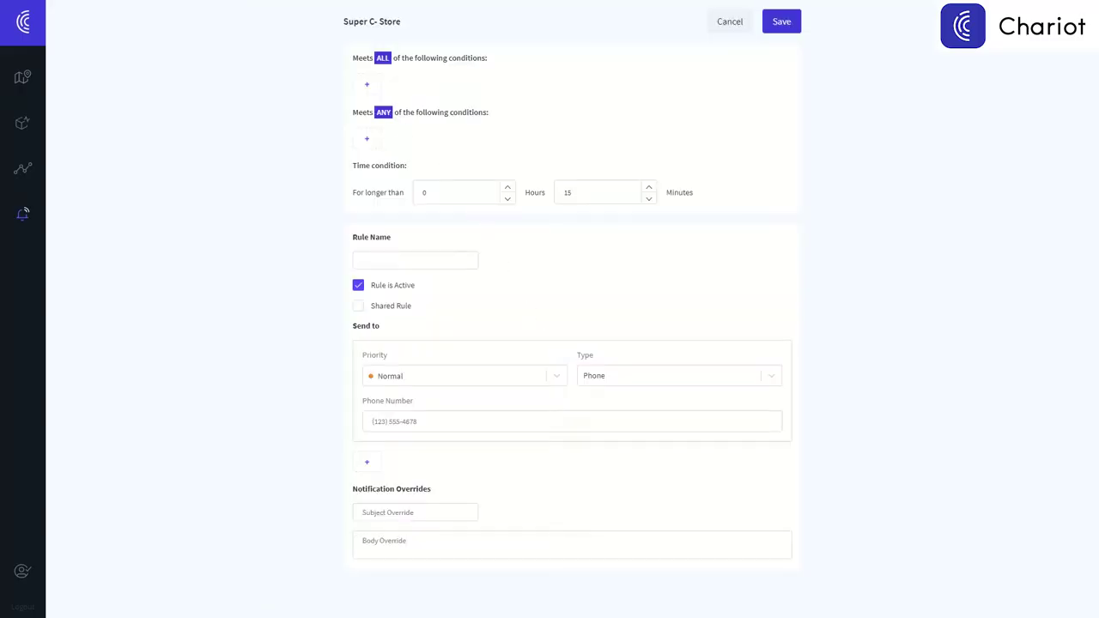
Add a Deli Cooler condition with threshold 41 and name the rule 'Check Deli Cooler'.
{"action": "left_click", "coordinate": [366, 84]}
{"action": "left_click", "coordinate": [536, 312]}
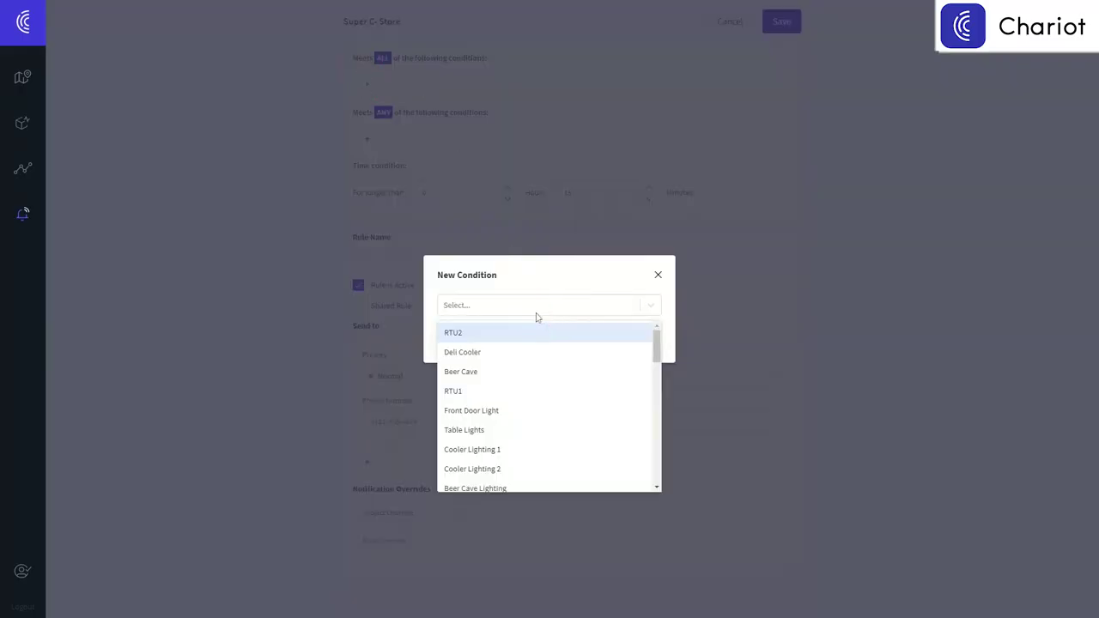
{"action": "left_click", "coordinate": [520, 354]}
{"action": "left_click", "coordinate": [573, 342]}
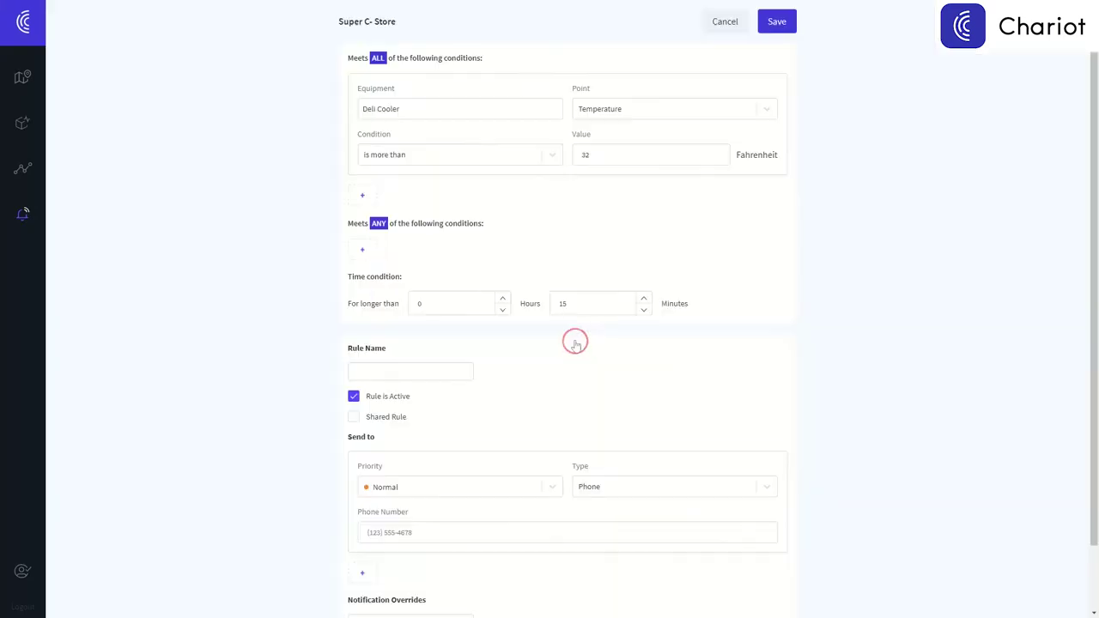
{"action": "left_click_drag", "start_coordinate": [612, 156], "coordinate": [554, 161]}
{"action": "type", "text": "41"}
{"action": "type", "text": "Check Del"}
{"action": "type", "text": "i Cooler"}
Set the alert priority to Critical and enter the phone number for phone delivery.
{"action": "left_click", "coordinate": [437, 485]}
{"action": "left_click", "coordinate": [429, 518]}
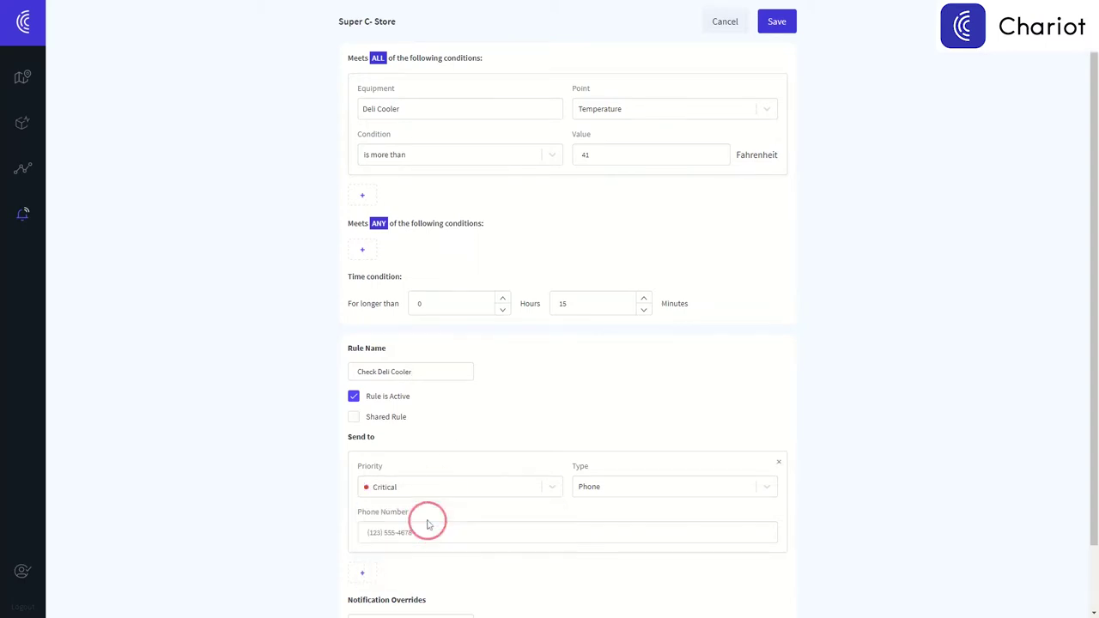
{"action": "left_click", "coordinate": [629, 486]}
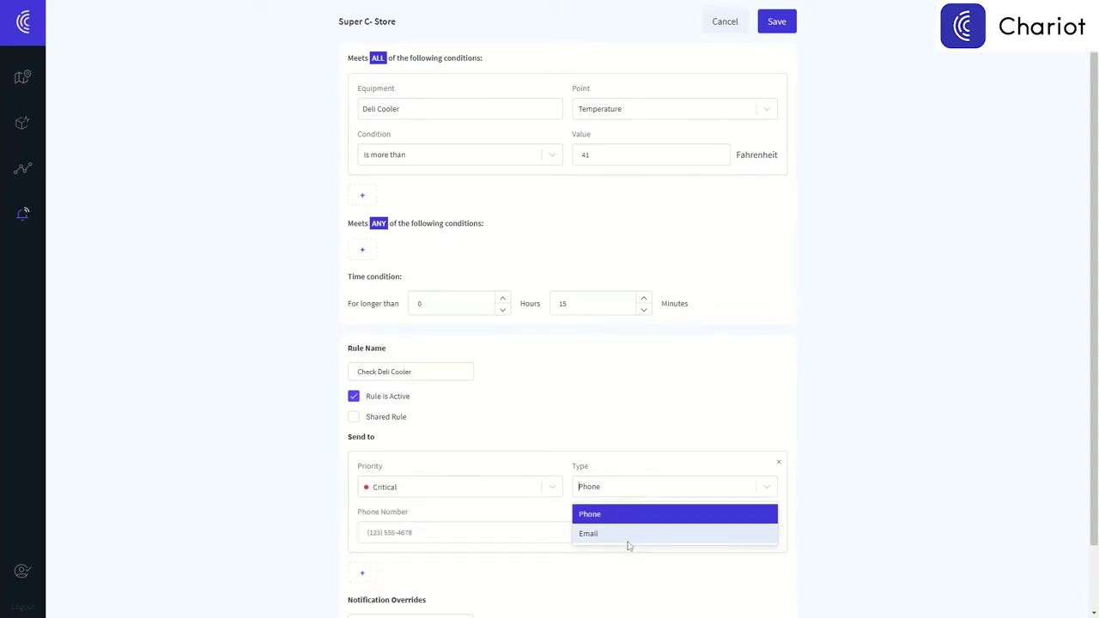
{"action": "left_click", "coordinate": [544, 529]}
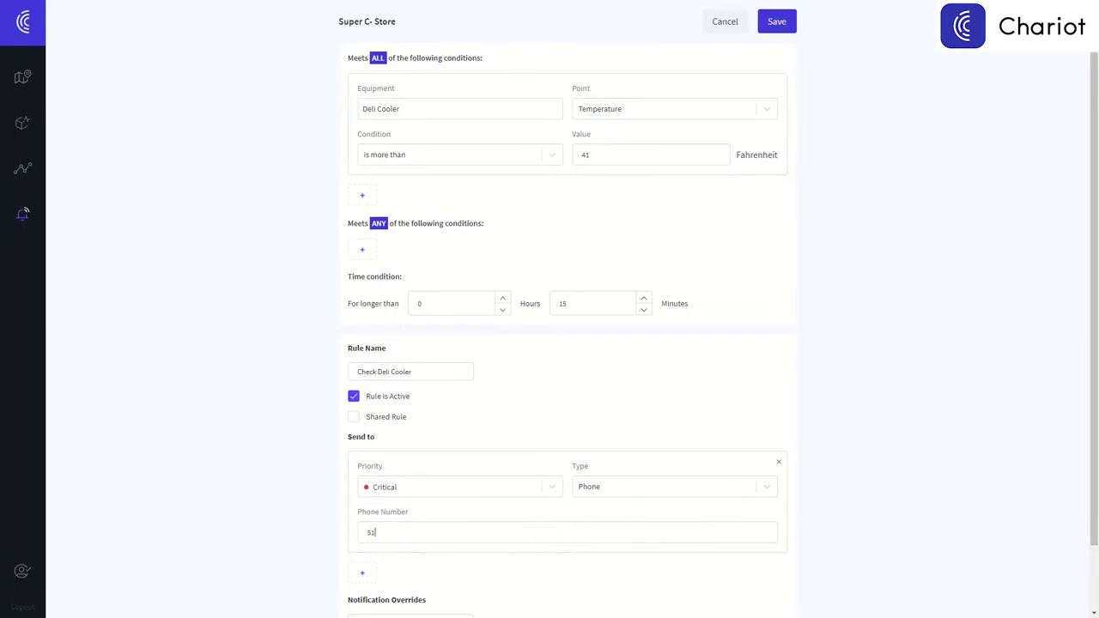
Add subject override 'custom subject line' and body 'custom body text override', then save the rule.
{"action": "scroll", "coordinate": [547, 429], "scroll_direction": "down", "scroll_amount": 2}
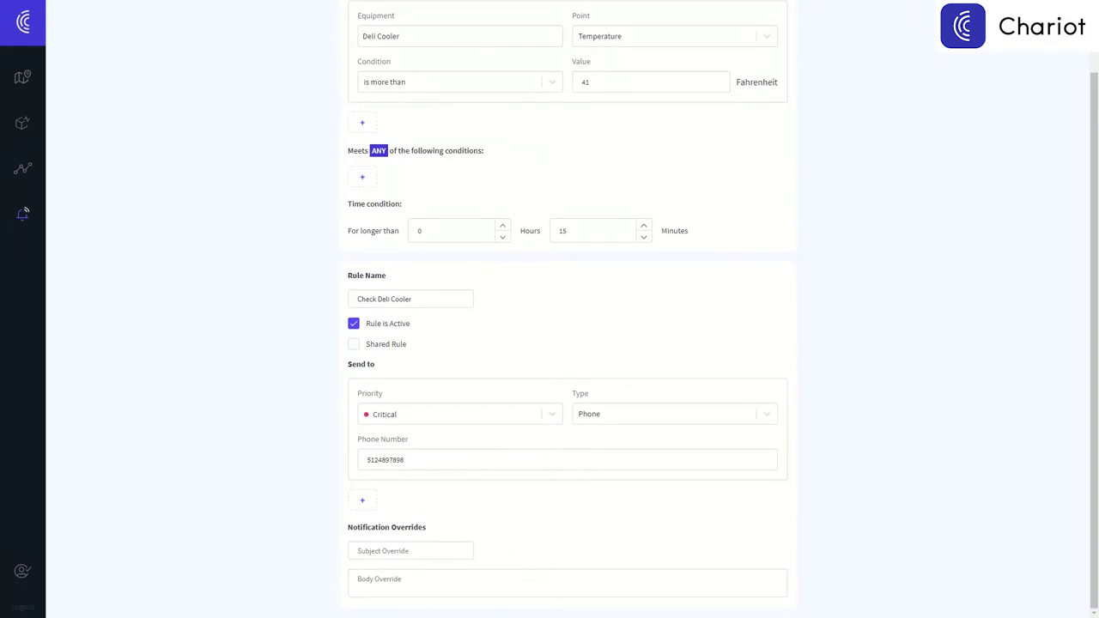
{"action": "left_click", "coordinate": [425, 552]}
{"action": "type", "text": "custom "}
{"action": "type", "text": "subjec"}
{"action": "type", "text": "t line"}
{"action": "type", "text": "custom "}
{"action": "type", "text": "body"}
{"action": "type", "text": " text ov"}
{"action": "type", "text": "erride"}
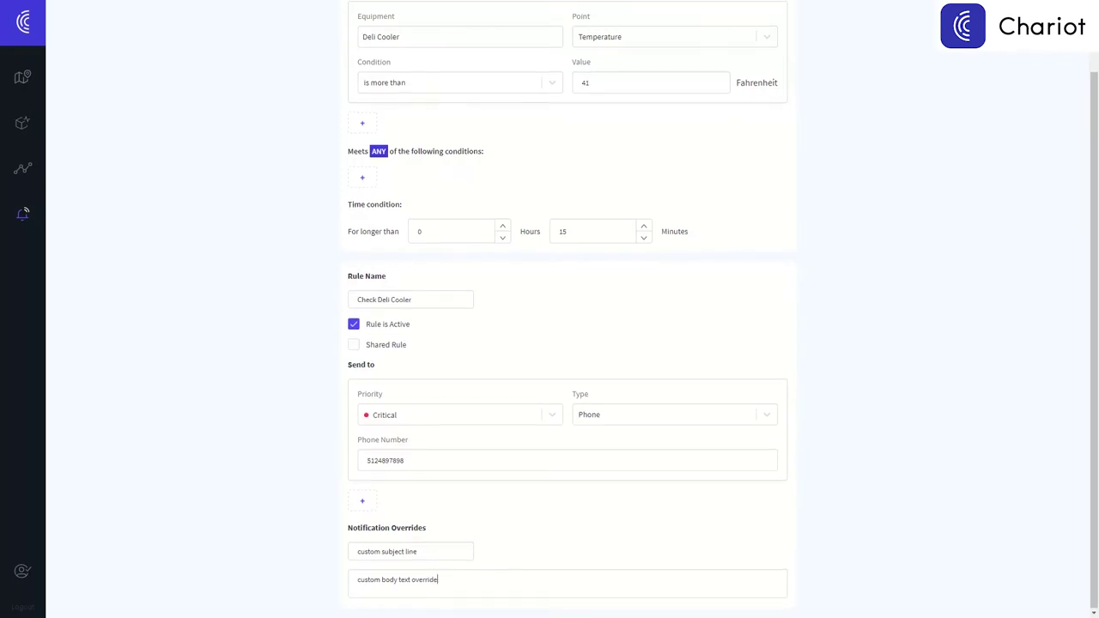
{"action": "scroll", "coordinate": [576, 240], "scroll_direction": "up", "scroll_amount": 2}
{"action": "left_click", "coordinate": [774, 24]}
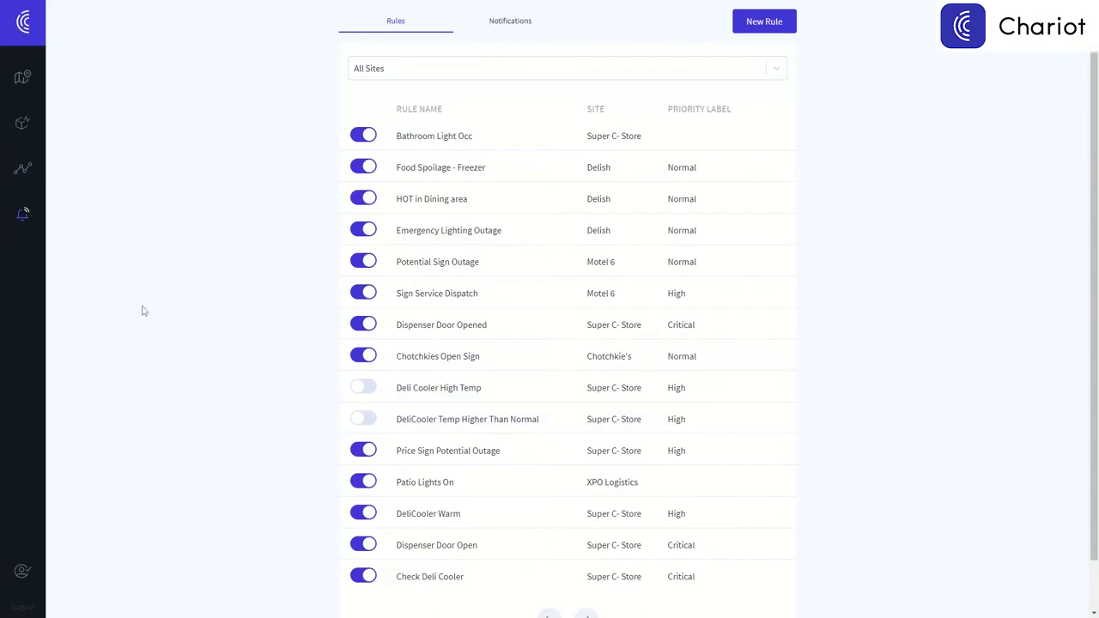
Go to the Sites list and return to the Super C-Store monitoring page.
{"action": "mouse_move", "coordinate": [26, 82]}
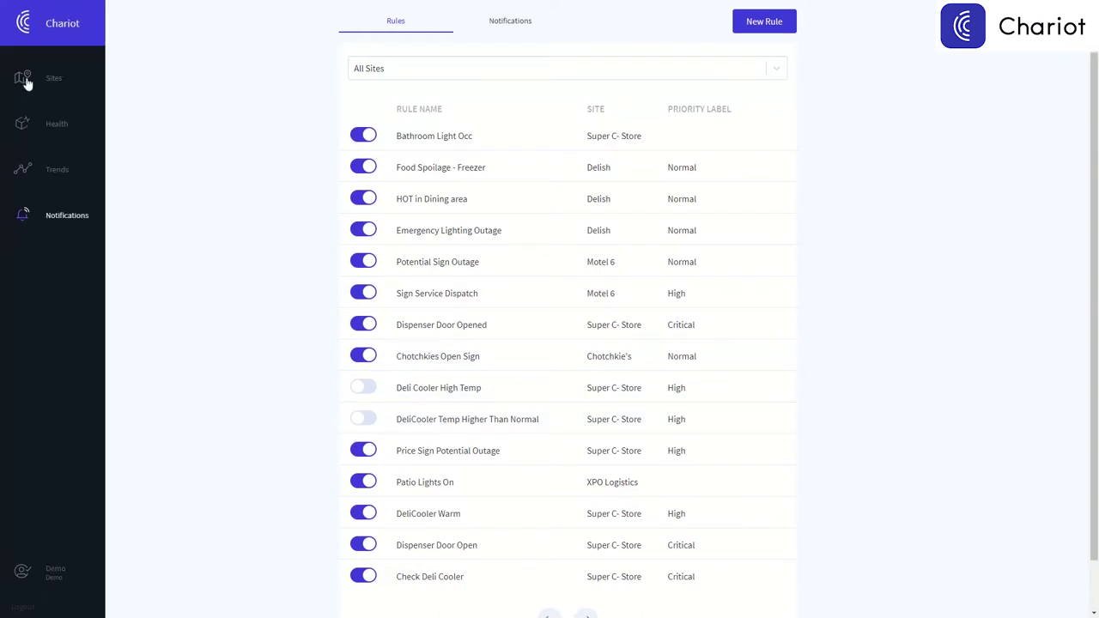
{"action": "left_click", "coordinate": [25, 81]}
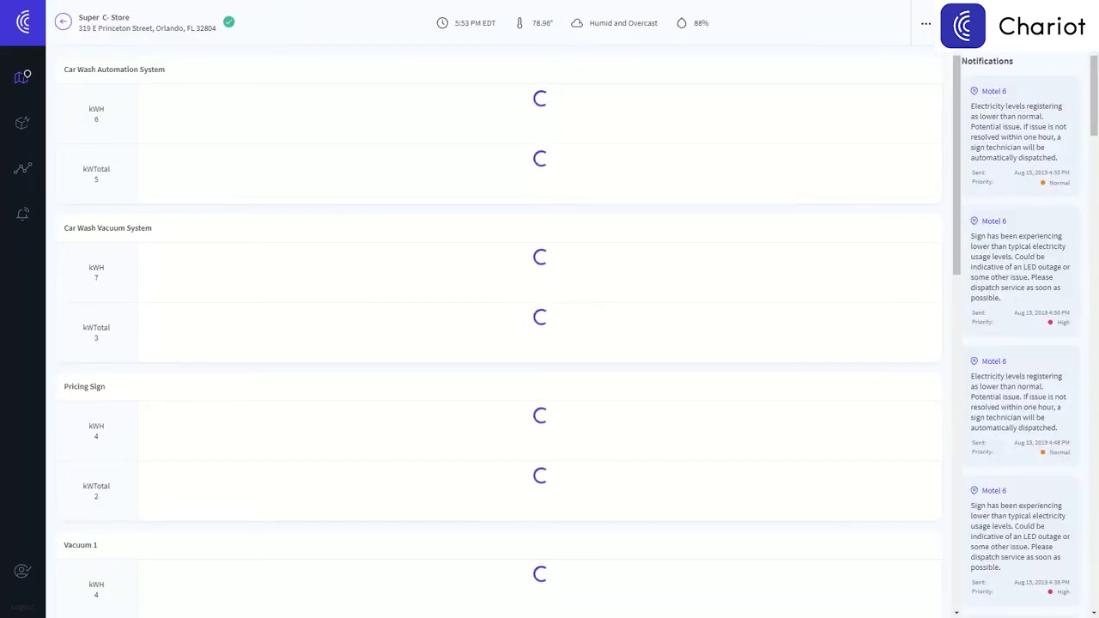
{"action": "left_click", "coordinate": [1030, 30]}
Show the device status grid and open the FSG Smart Buildings Dispenser's door-open alert.
{"action": "left_click", "coordinate": [1036, 66]}
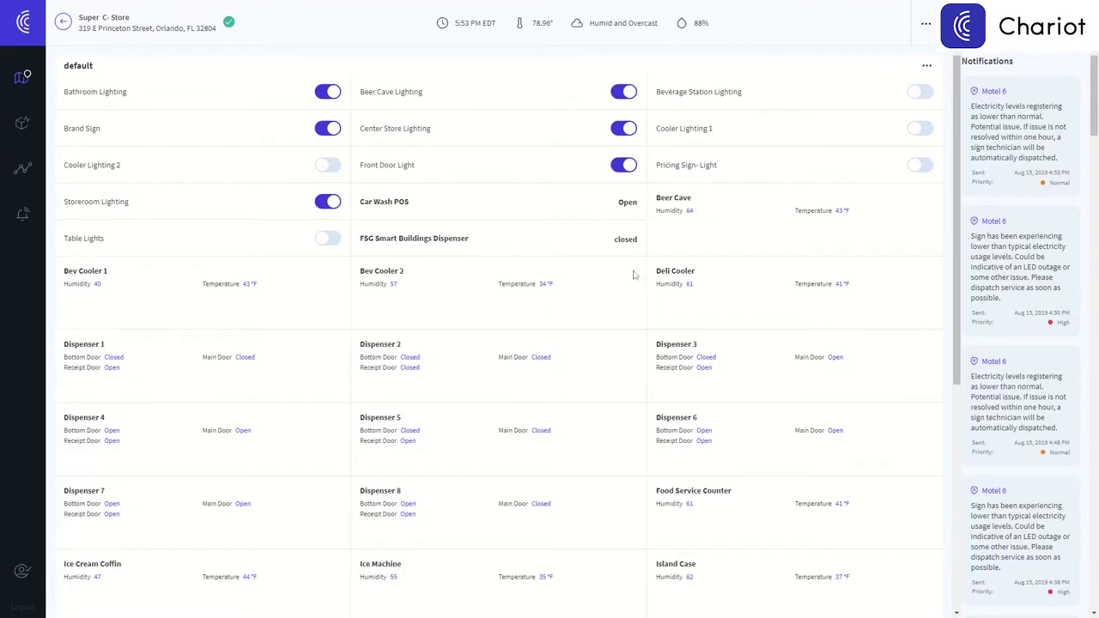
{"action": "triple_click", "coordinate": [361, 243]}
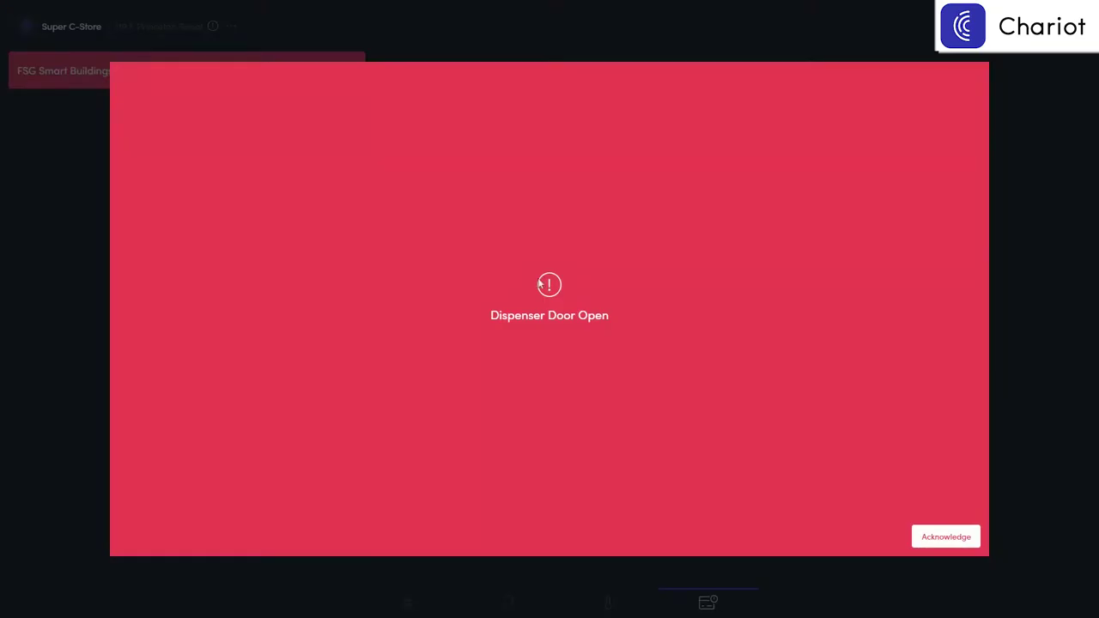
Acknowledge the alert and put the dispenser in 1-hour maintenance for Change receipt paper, commenting 'change paper'.
{"action": "left_click", "coordinate": [957, 541]}
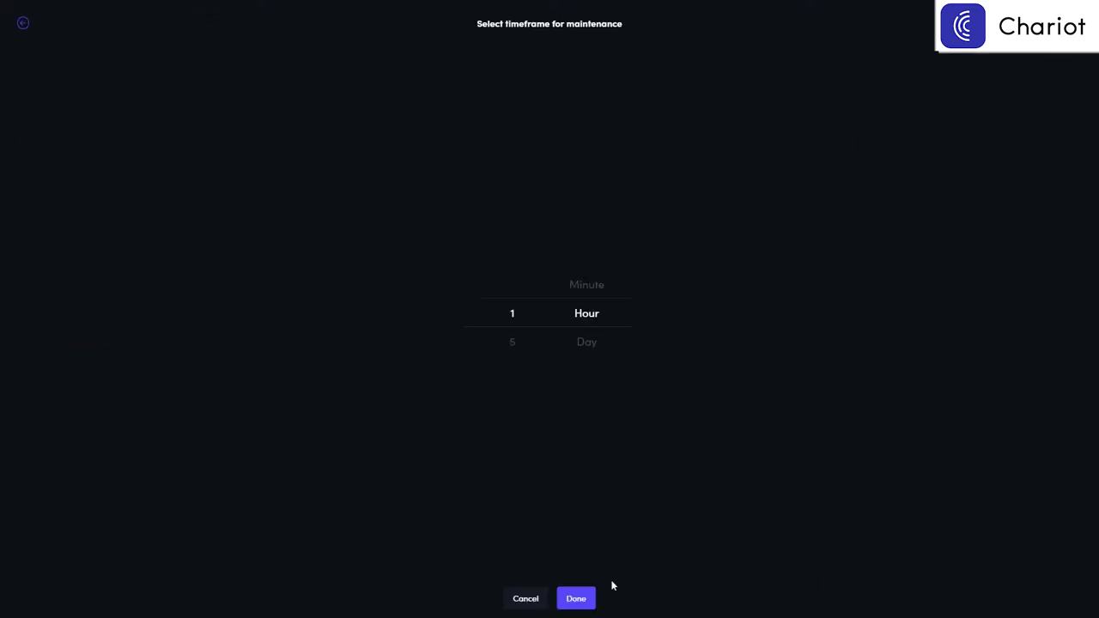
{"action": "left_click", "coordinate": [576, 598]}
{"action": "left_click", "coordinate": [549, 292]}
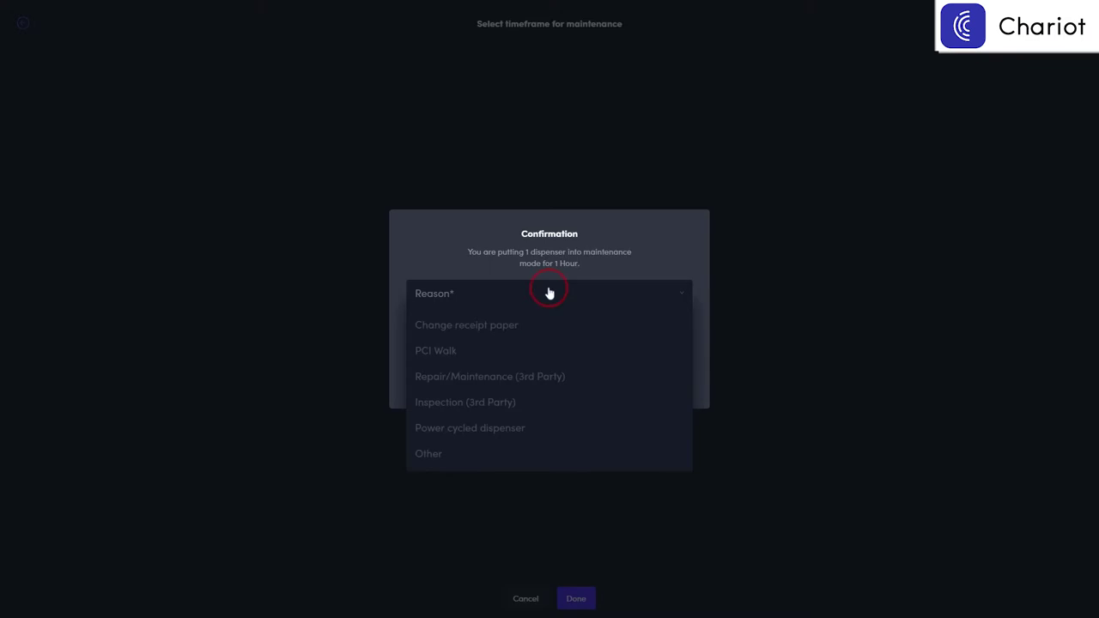
{"action": "left_click", "coordinate": [543, 322]}
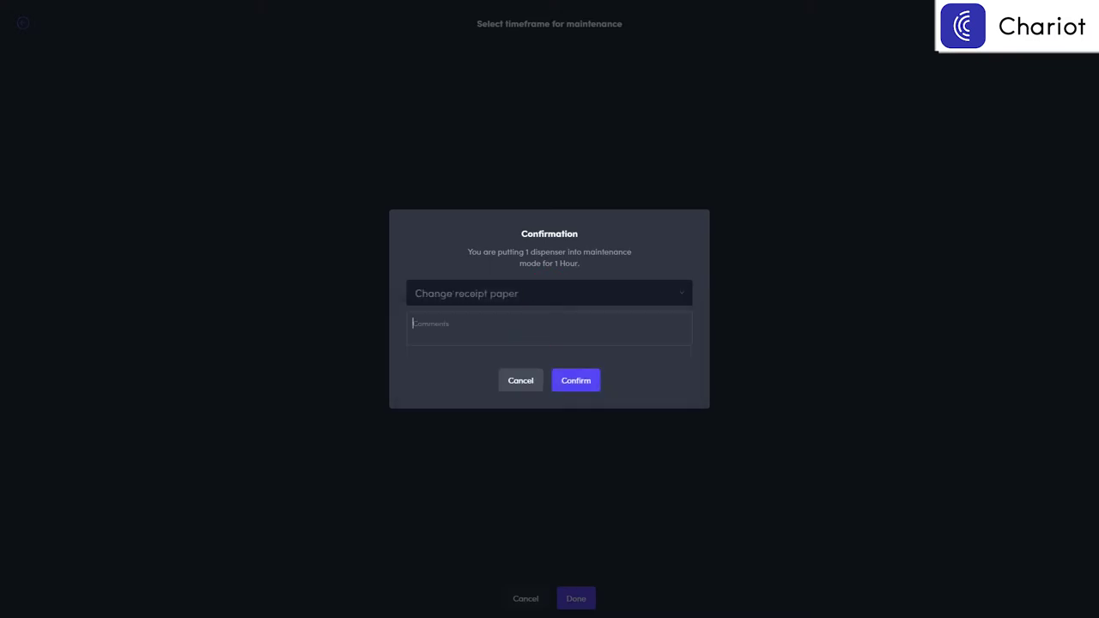
{"action": "type", "text": "change paper"}
{"action": "left_click", "coordinate": [578, 376]}
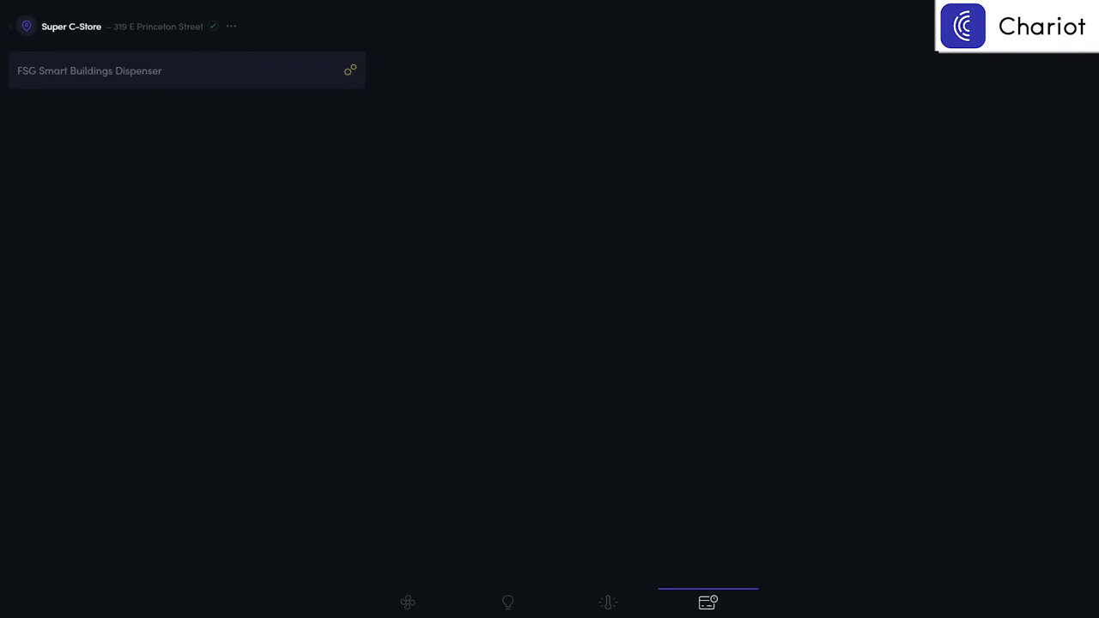
{"action": "left_click", "coordinate": [351, 70]}
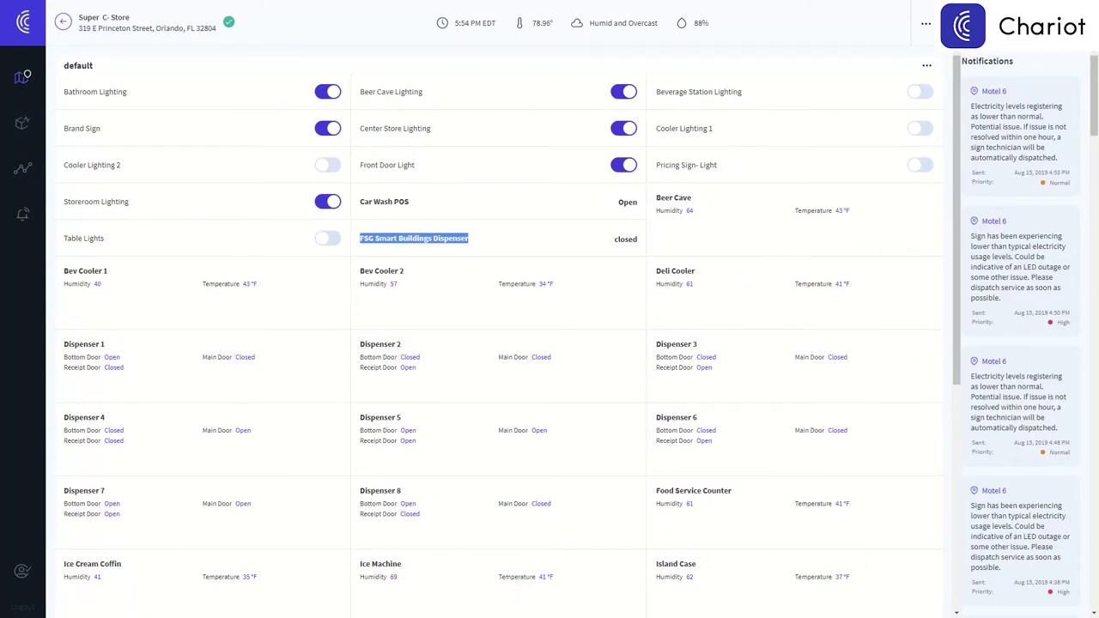
Go to Super C-Store's asset records and open the Car Wash Equipment asset's detail page.
{"action": "left_click", "coordinate": [927, 24]}
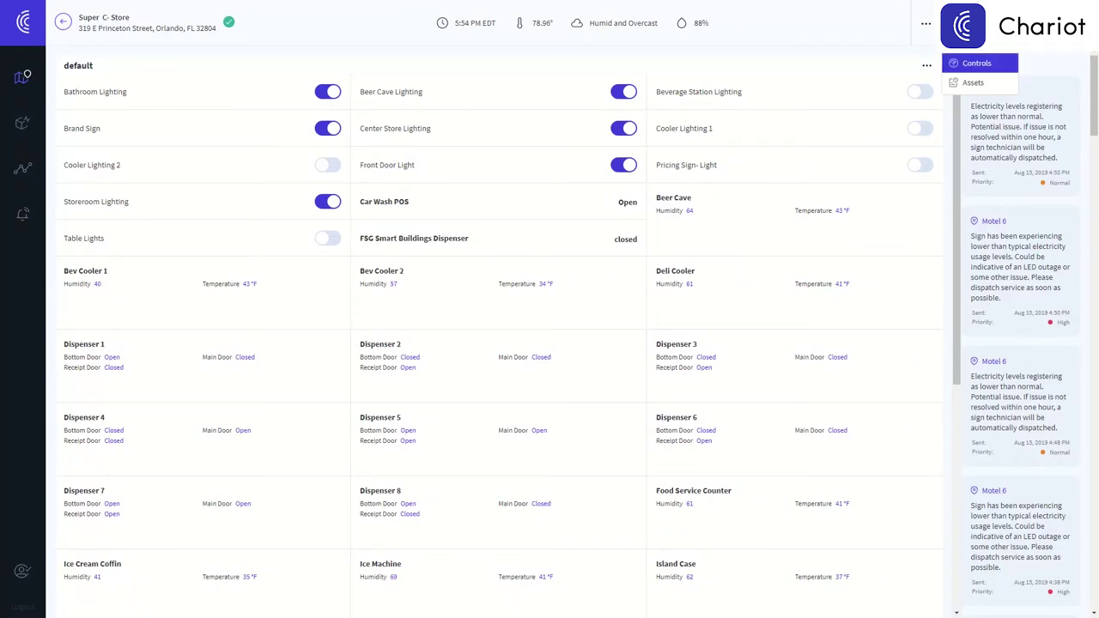
{"action": "left_click", "coordinate": [976, 86]}
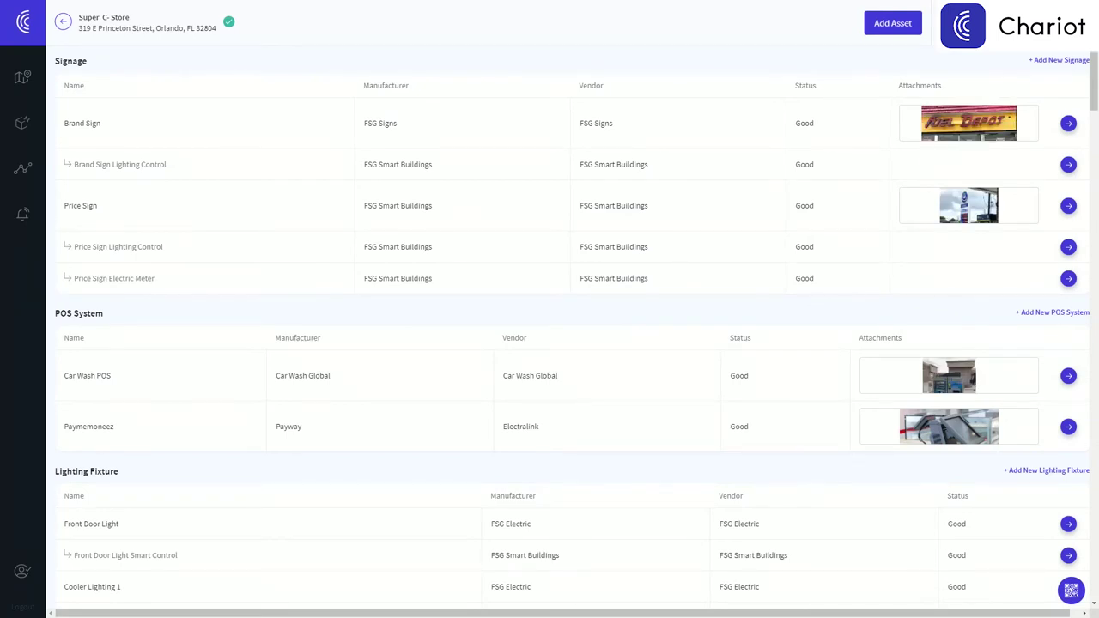
{"action": "scroll", "coordinate": [977, 89], "scroll_direction": "down", "scroll_amount": 4}
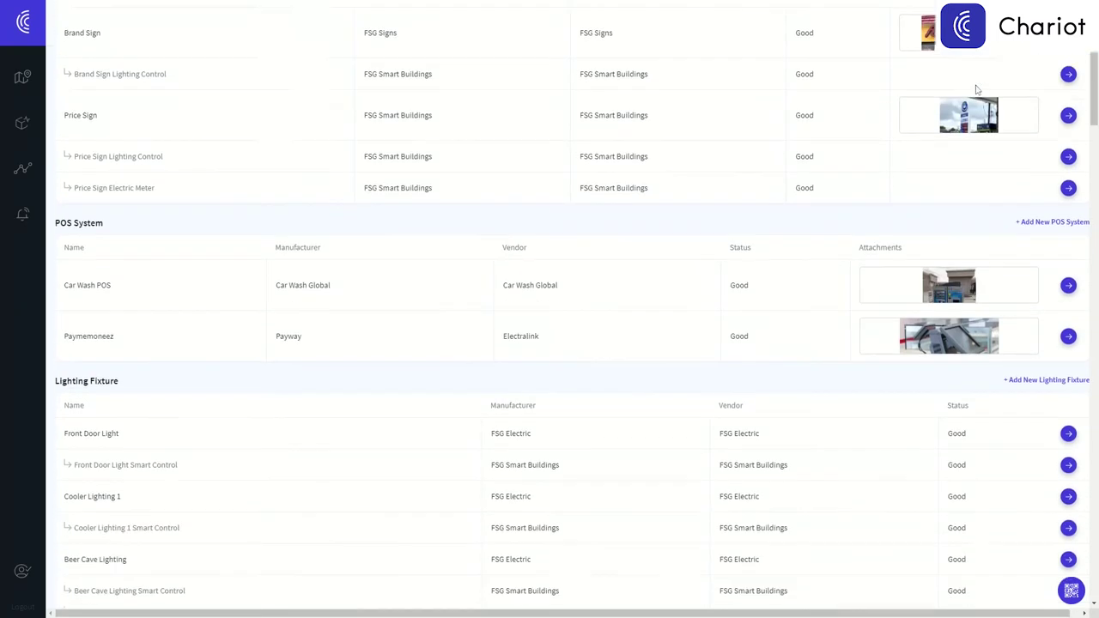
{"action": "scroll", "coordinate": [976, 90], "scroll_direction": "down", "scroll_amount": 3}
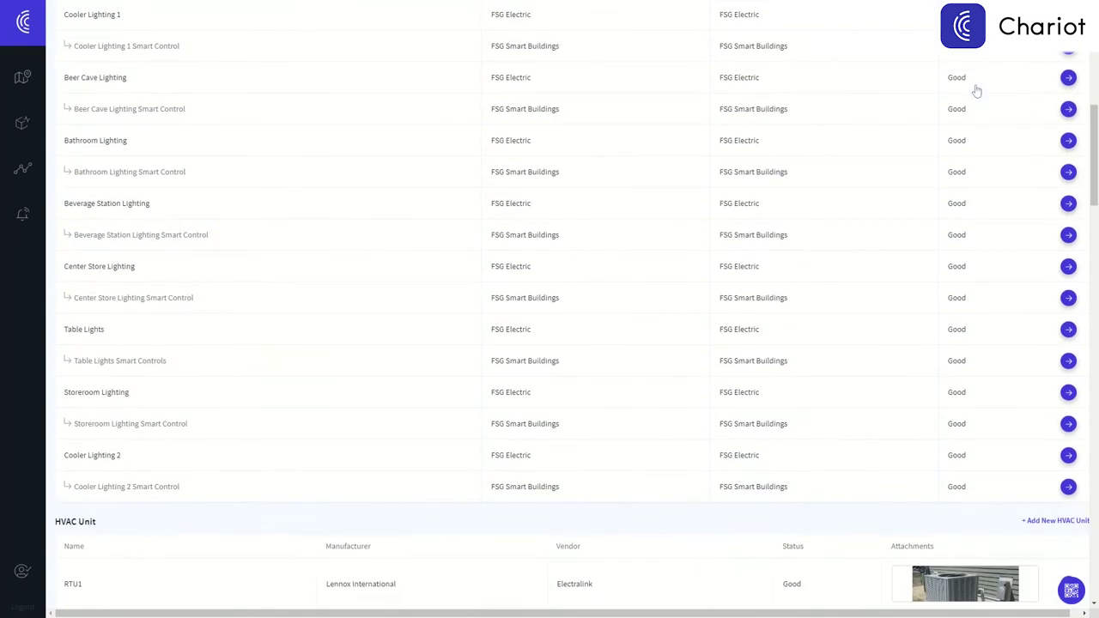
{"action": "scroll", "coordinate": [976, 90], "scroll_direction": "down", "scroll_amount": 3}
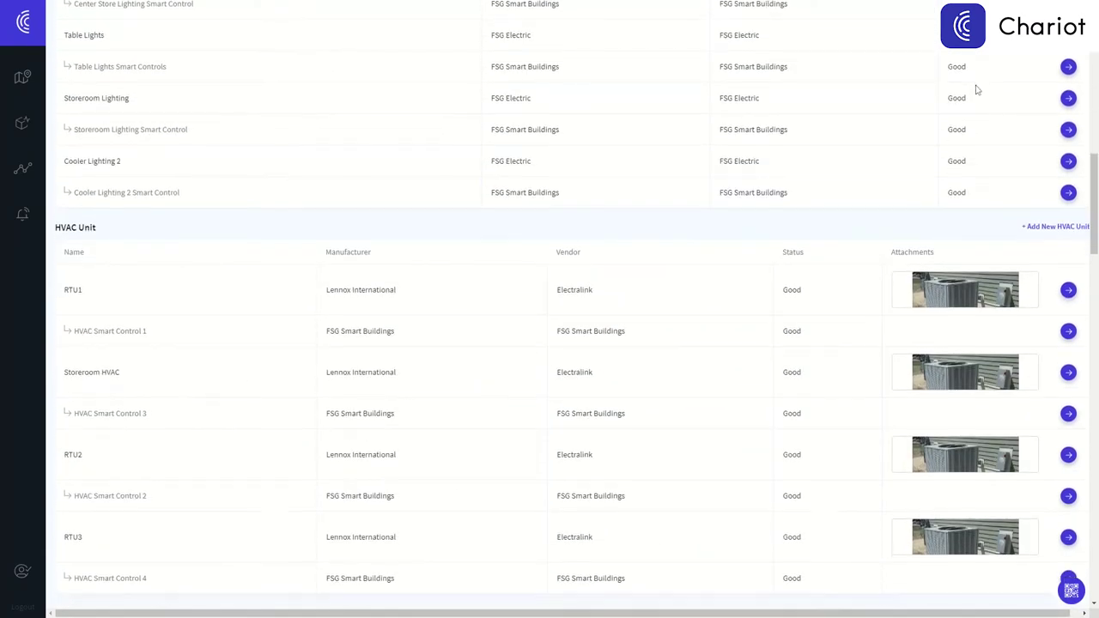
{"action": "scroll", "coordinate": [975, 89], "scroll_direction": "down", "scroll_amount": 4}
{"action": "scroll", "coordinate": [976, 90], "scroll_direction": "down", "scroll_amount": 7}
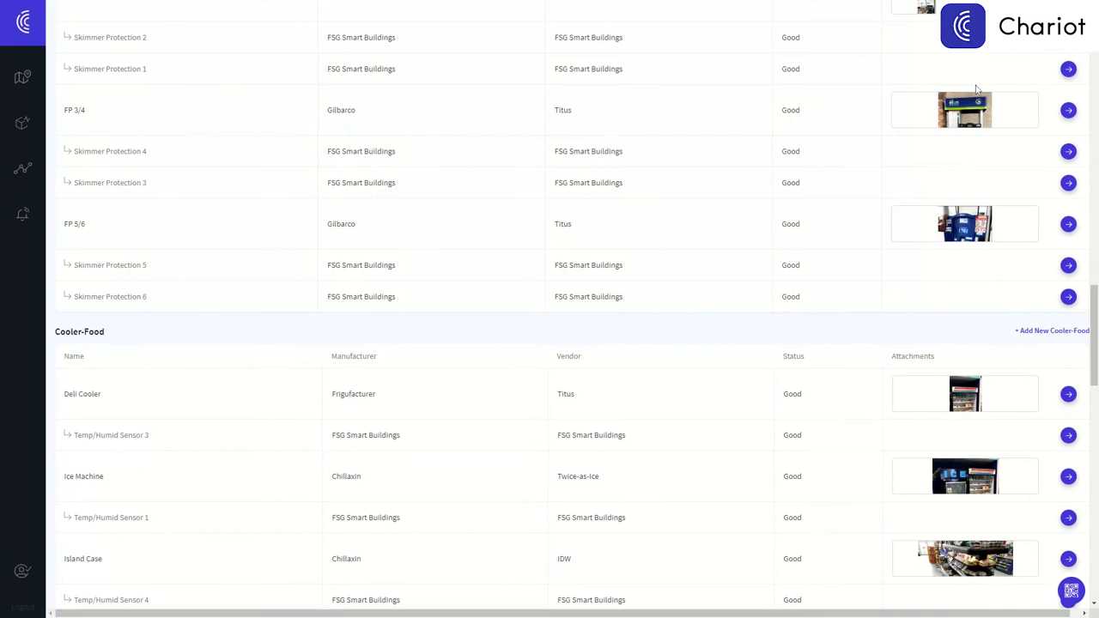
{"action": "scroll", "coordinate": [976, 90], "scroll_direction": "down", "scroll_amount": 7}
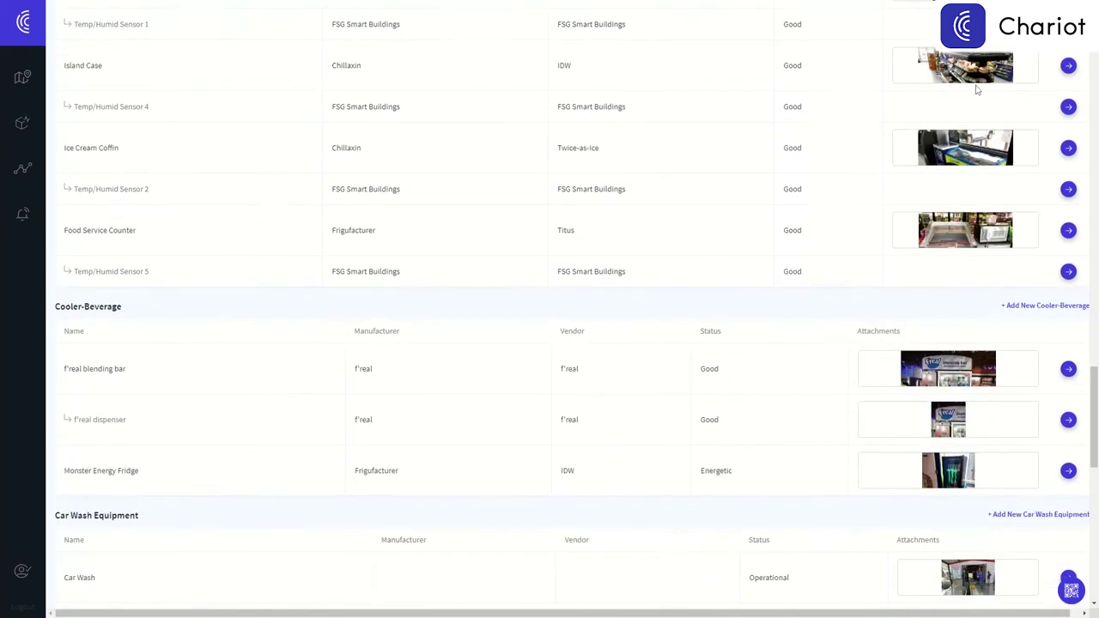
{"action": "scroll", "coordinate": [976, 90], "scroll_direction": "down", "scroll_amount": 2}
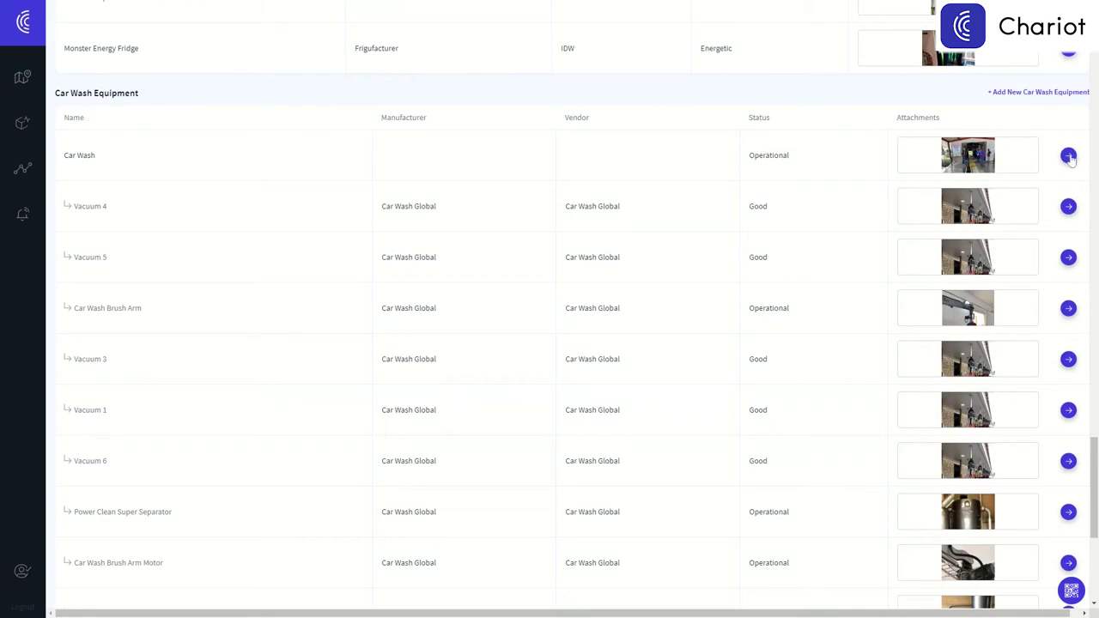
{"action": "left_click", "coordinate": [1068, 156]}
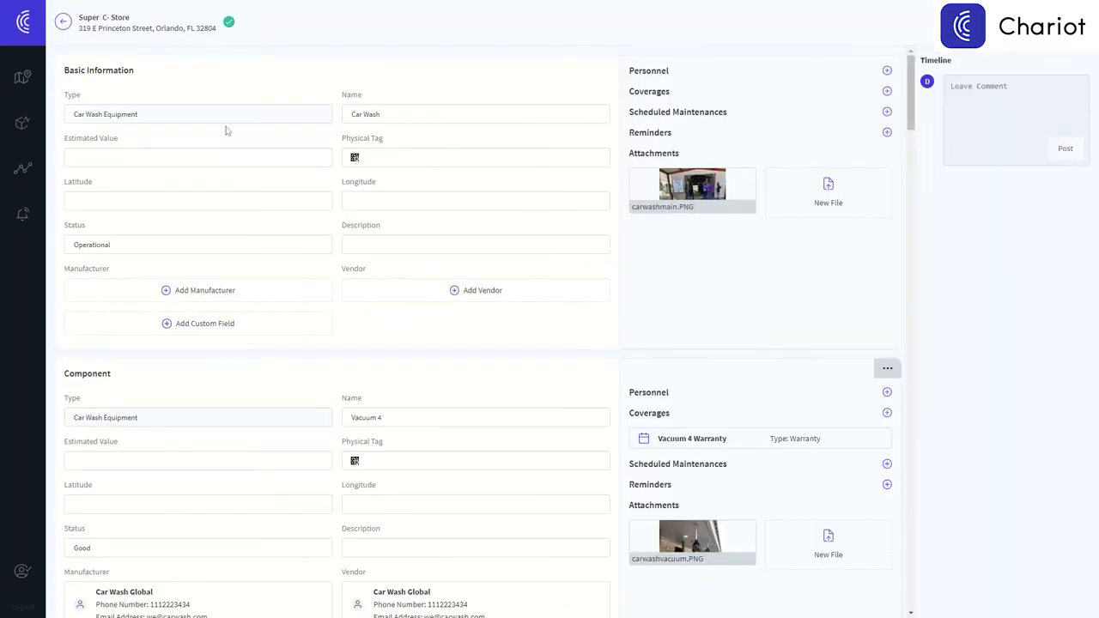
{"action": "left_click", "coordinate": [124, 122]}
{"action": "left_click", "coordinate": [709, 207]}
{"action": "left_click", "coordinate": [778, 449]}
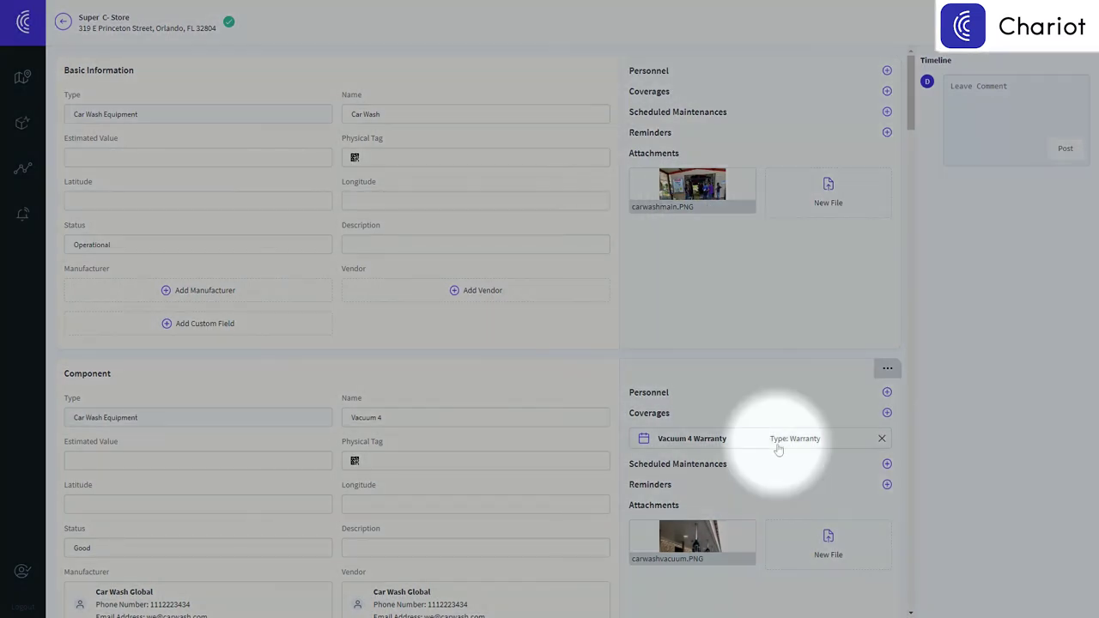
{"action": "scroll", "coordinate": [778, 449], "scroll_direction": "down", "scroll_amount": 3}
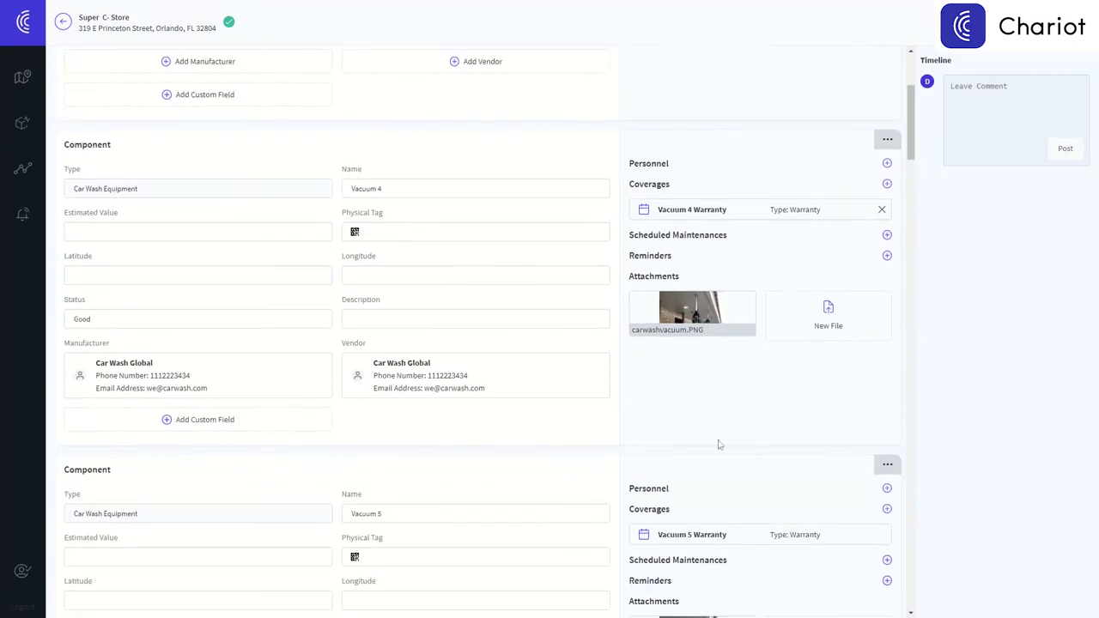
{"action": "left_click", "coordinate": [161, 380]}
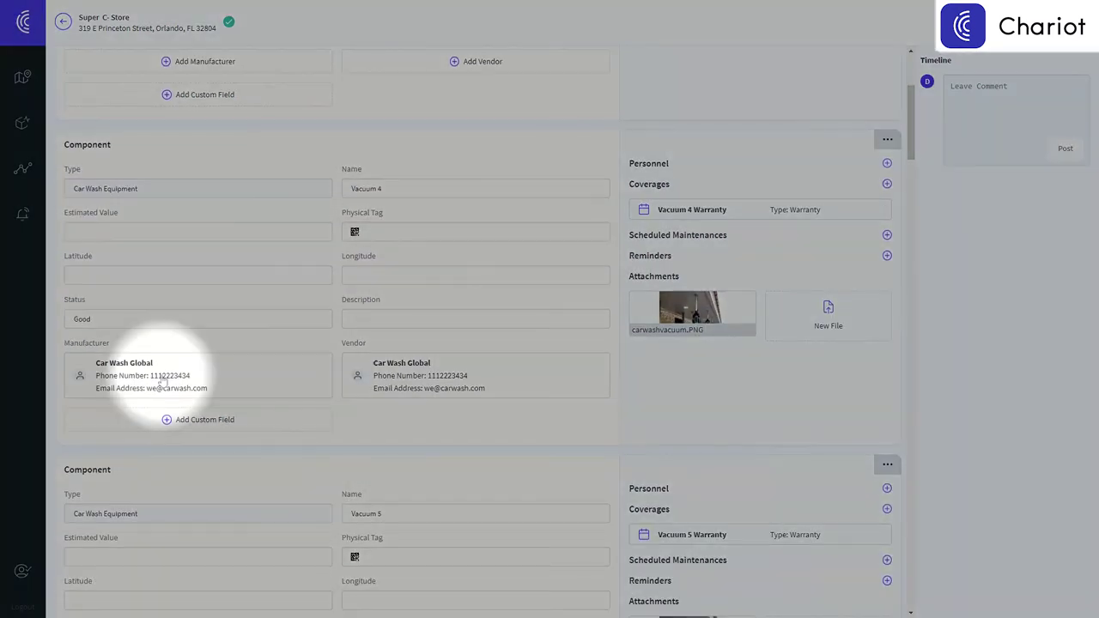
{"action": "scroll", "coordinate": [161, 380], "scroll_direction": "down", "scroll_amount": 3}
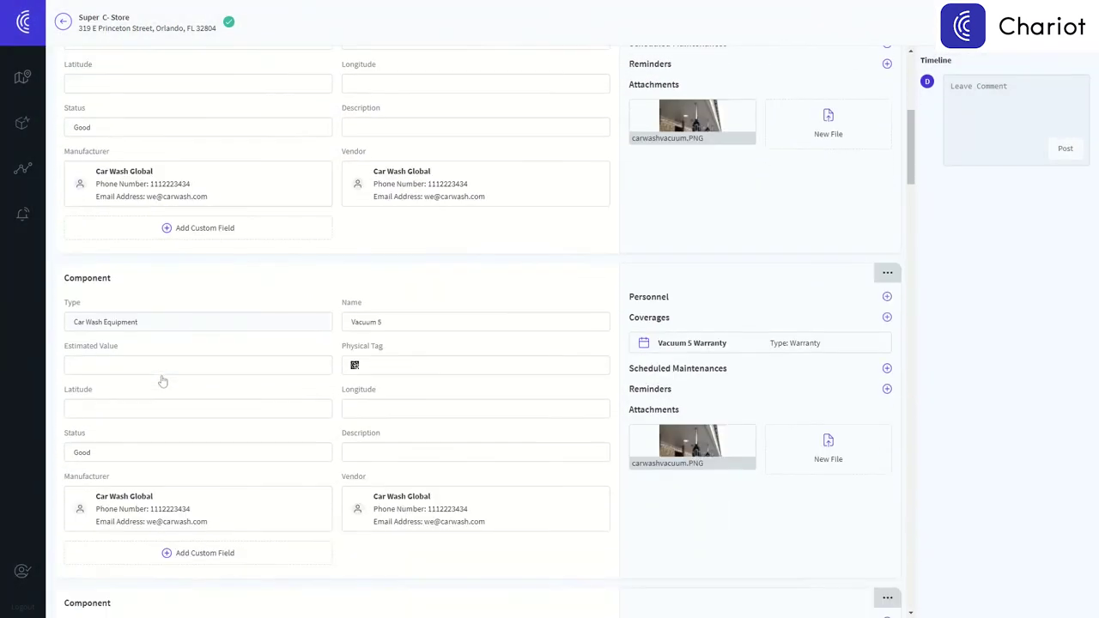
{"action": "scroll", "coordinate": [163, 380], "scroll_direction": "down", "scroll_amount": 2}
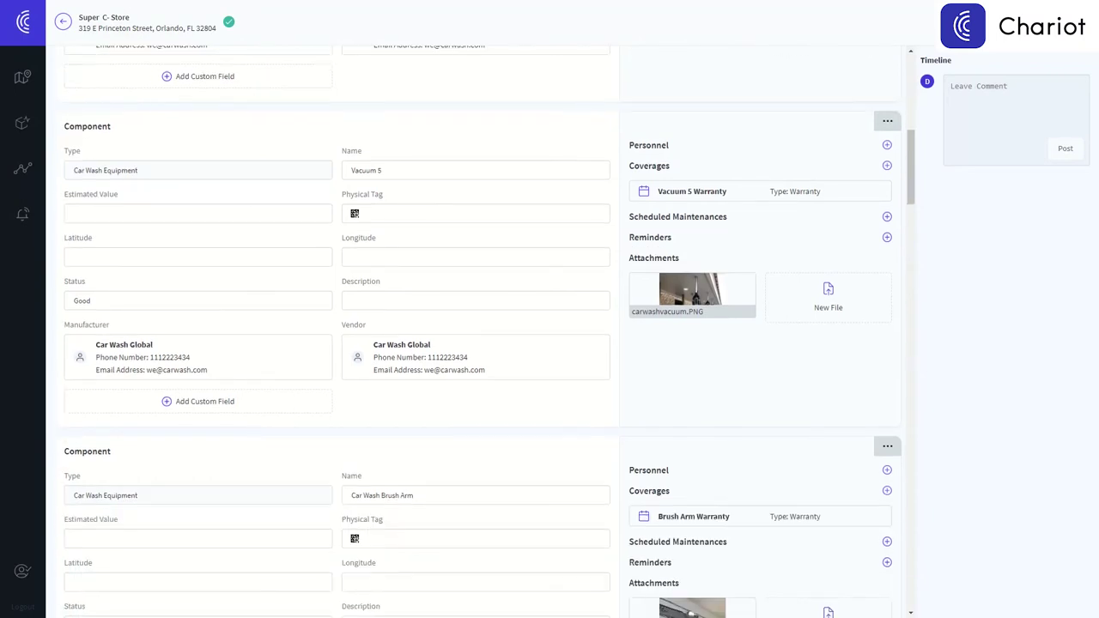
{"action": "left_click", "coordinate": [355, 216]}
{"action": "scroll", "coordinate": [355, 216], "scroll_direction": "down", "scroll_amount": 15}
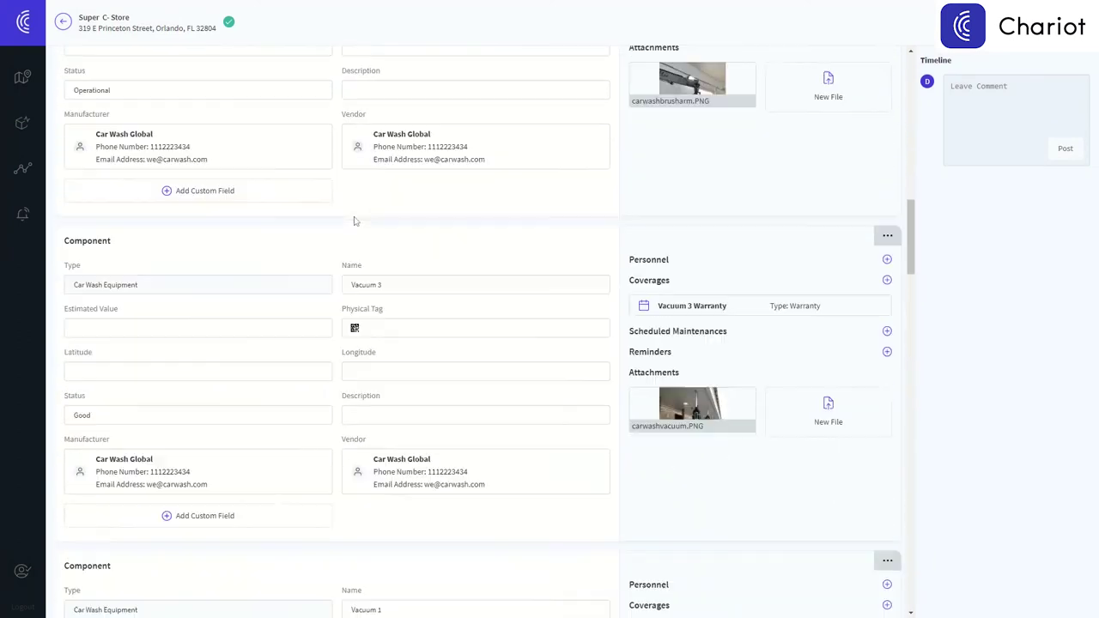
{"action": "scroll", "coordinate": [354, 221], "scroll_direction": "down", "scroll_amount": 5}
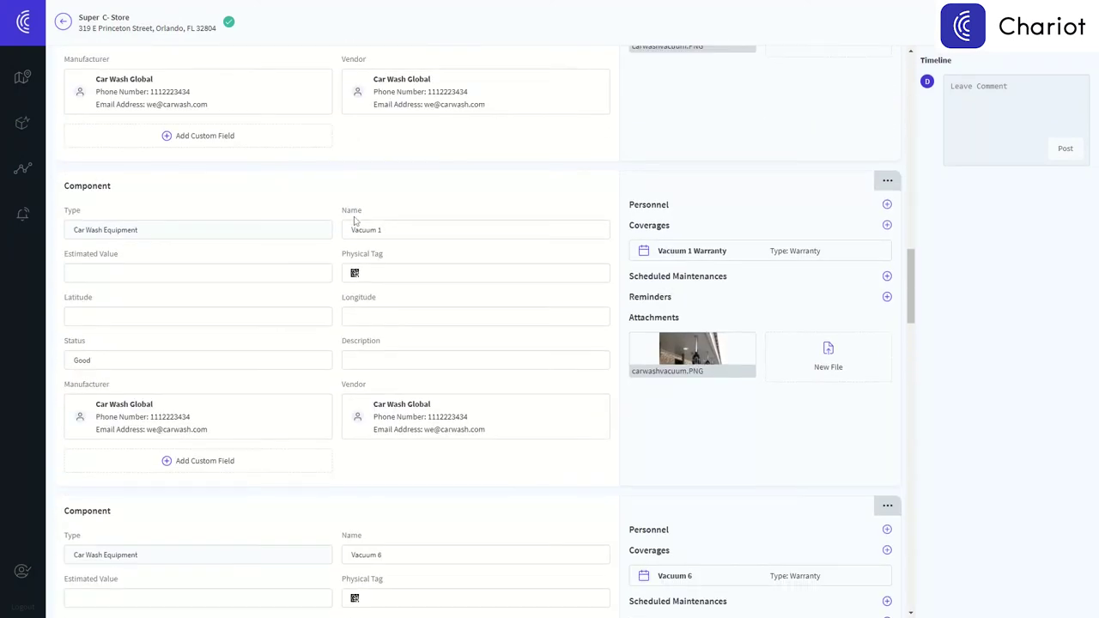
{"action": "scroll", "coordinate": [355, 221], "scroll_direction": "up", "scroll_amount": 20}
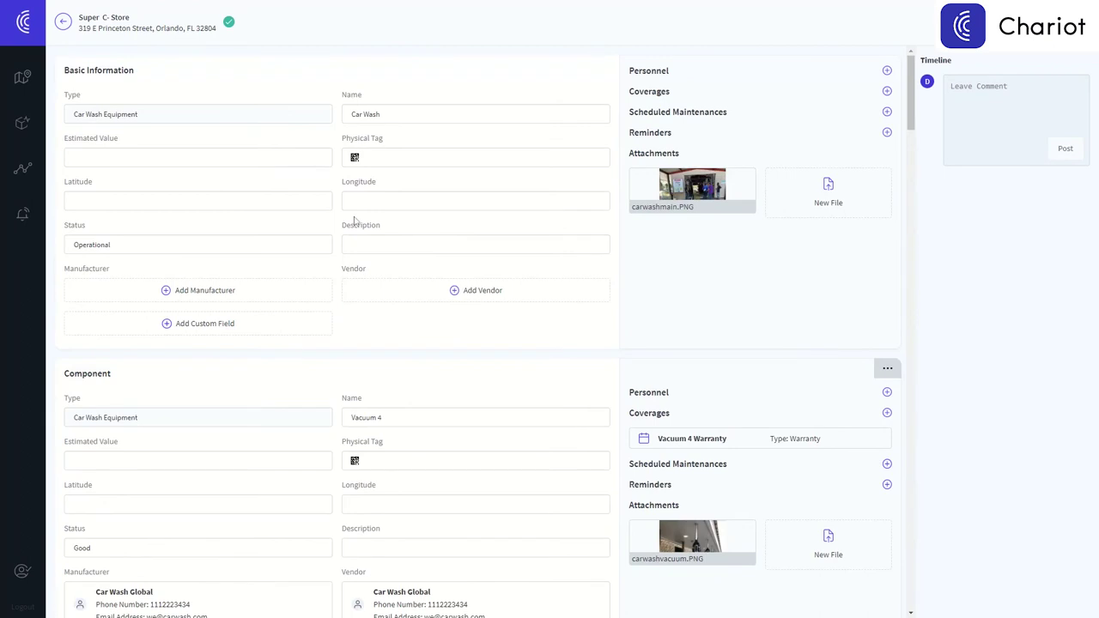